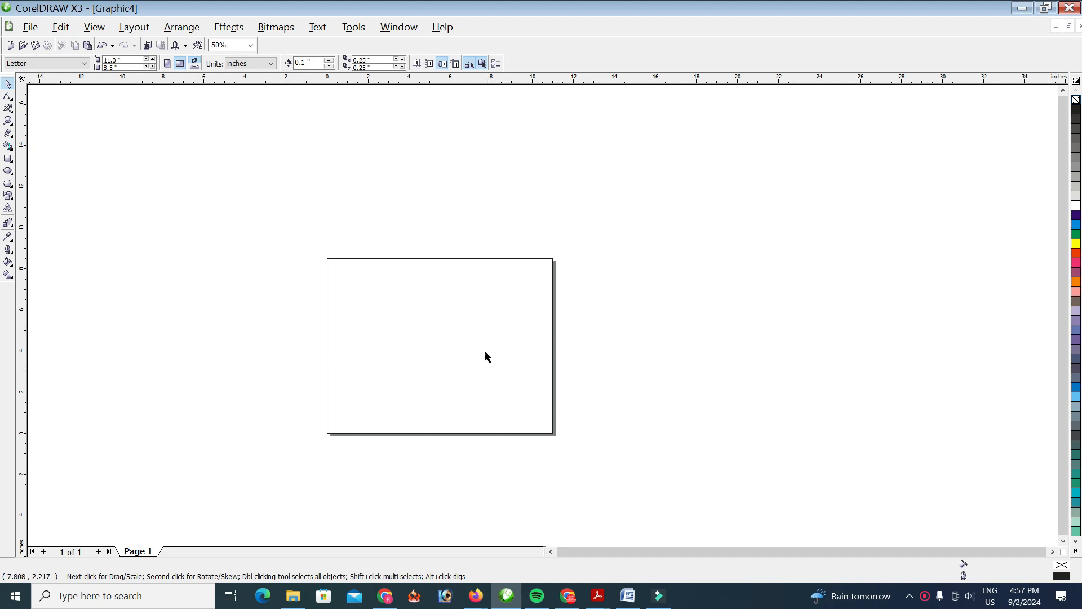
Draw a square about 3.35 inches wide in the upper part of the page
click(212, 48)
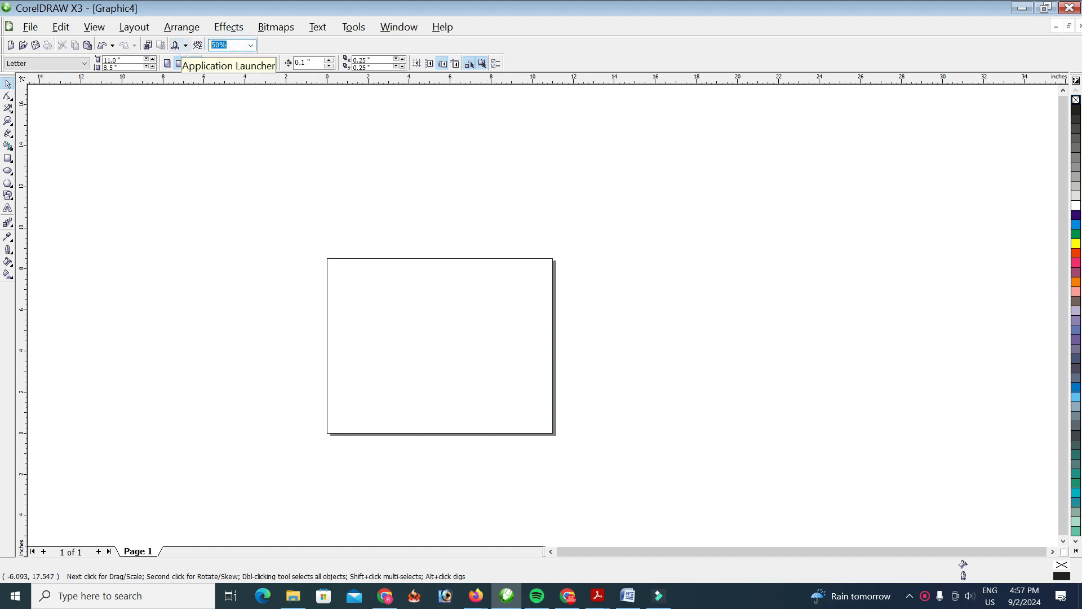
key(Return)
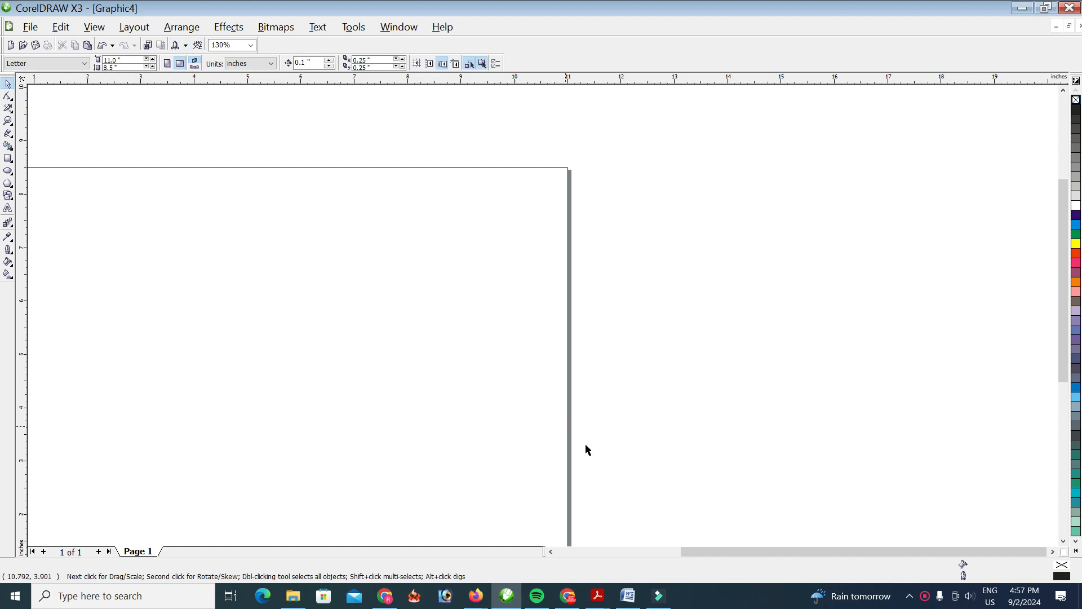
drag(704, 552, 610, 557)
drag(1061, 203, 1071, 238)
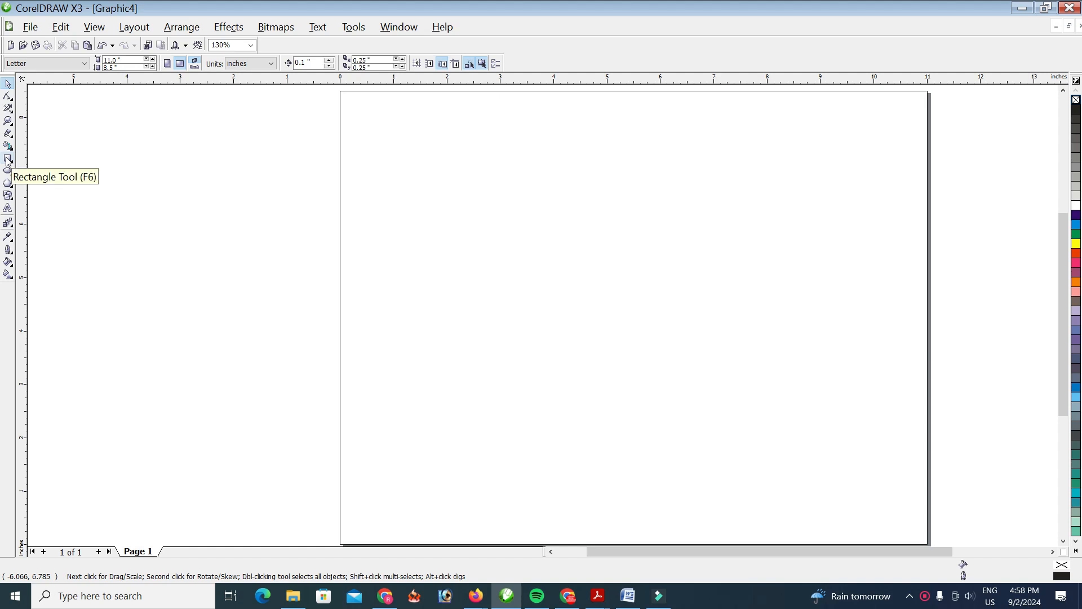
click(7, 160)
drag(402, 137, 582, 306)
click(7, 84)
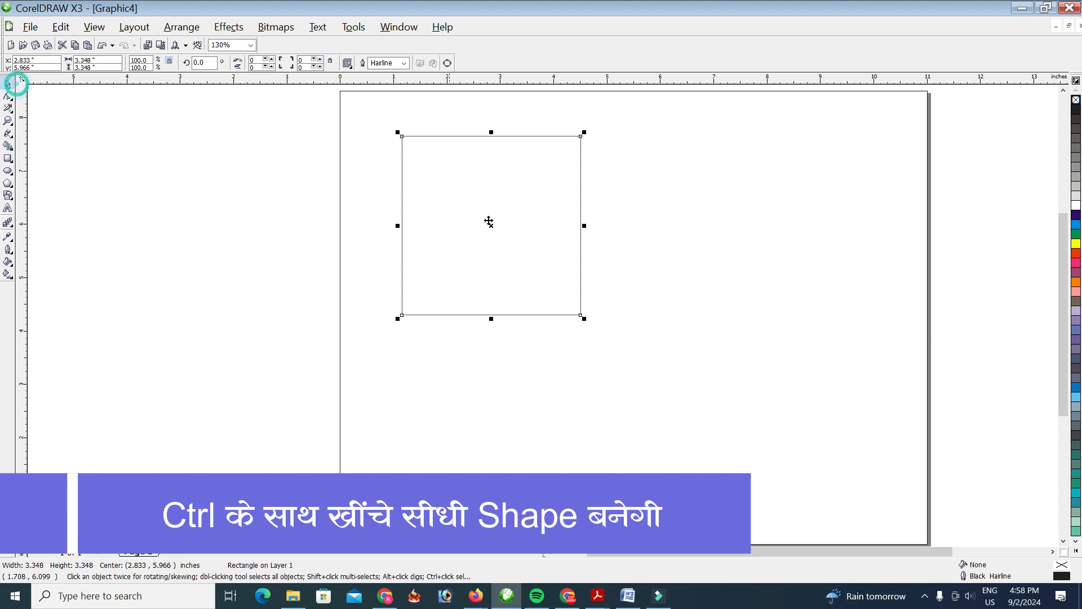
Move the square toward the page's centre and rotate it 45 degrees into a diamond
drag(488, 221, 608, 234)
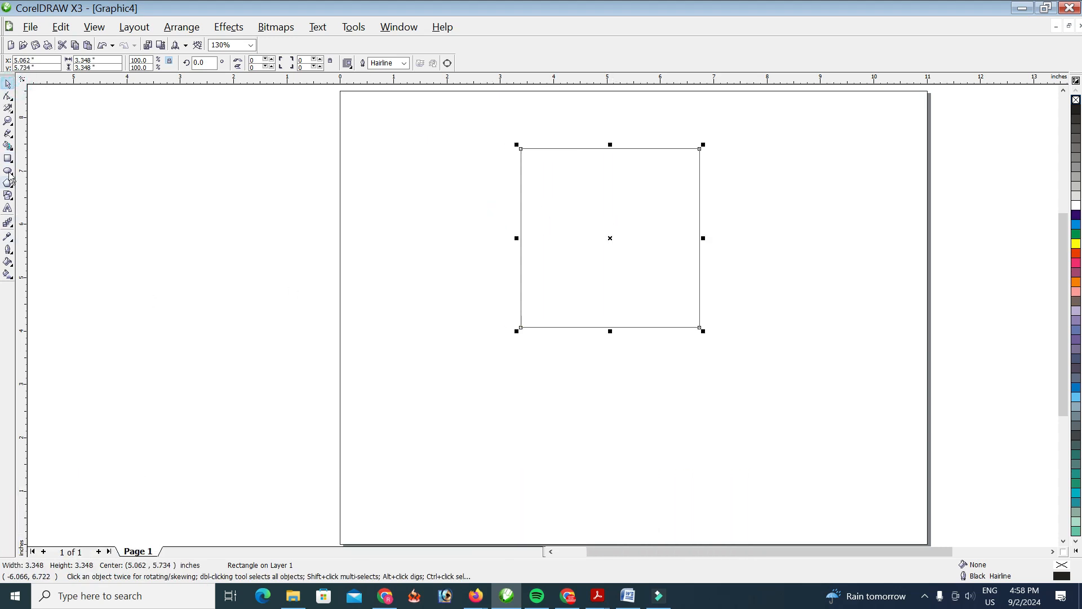
click(206, 63)
key(Return)
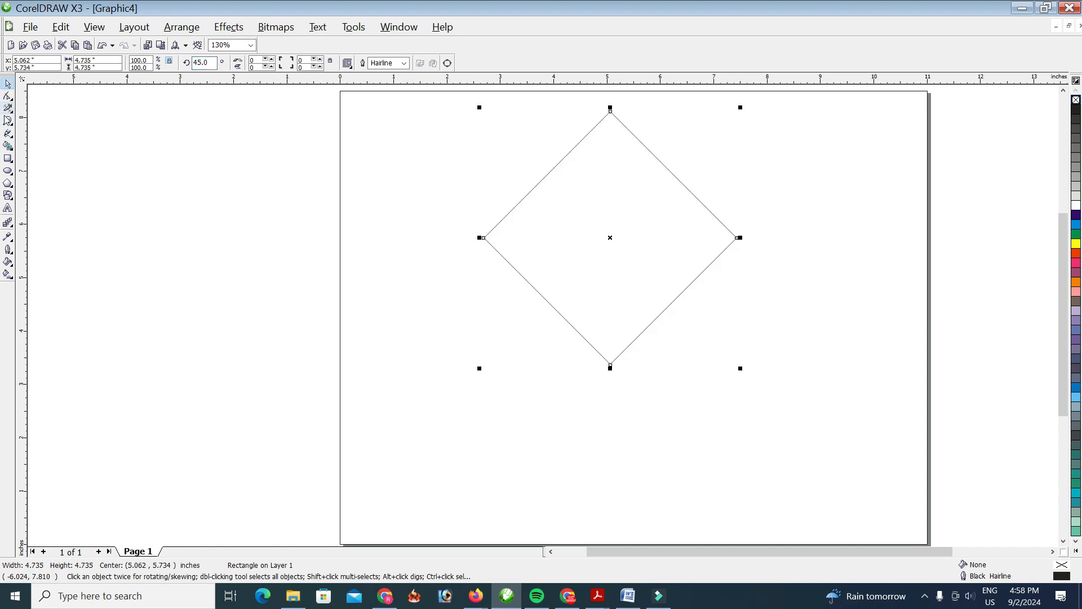
Draw the diamond's vertical and horizontal diagonals as straight freehand lines between opposite corners
click(9, 133)
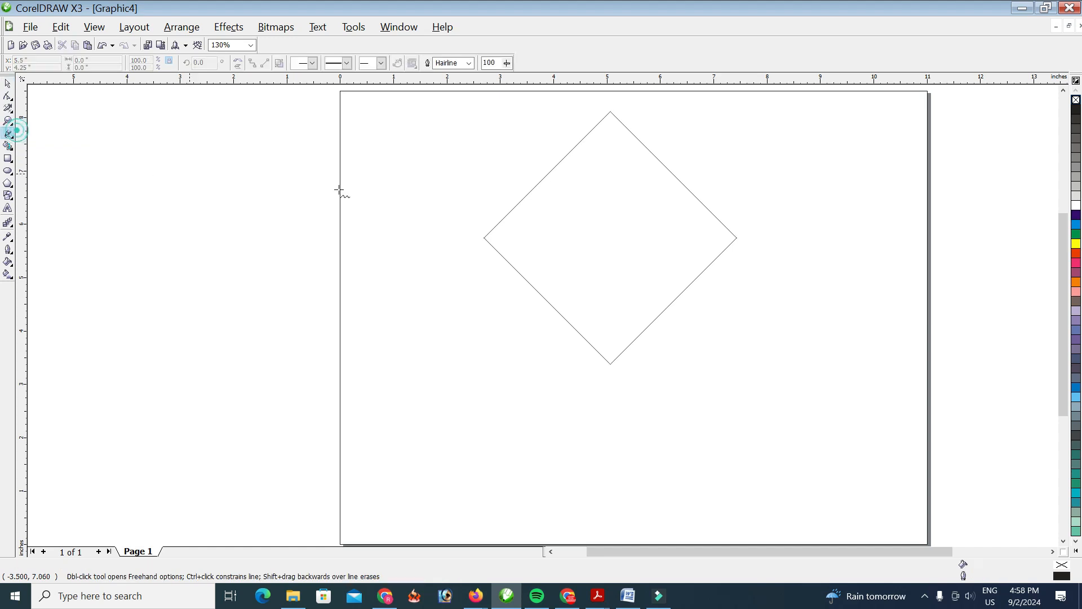
click(611, 112)
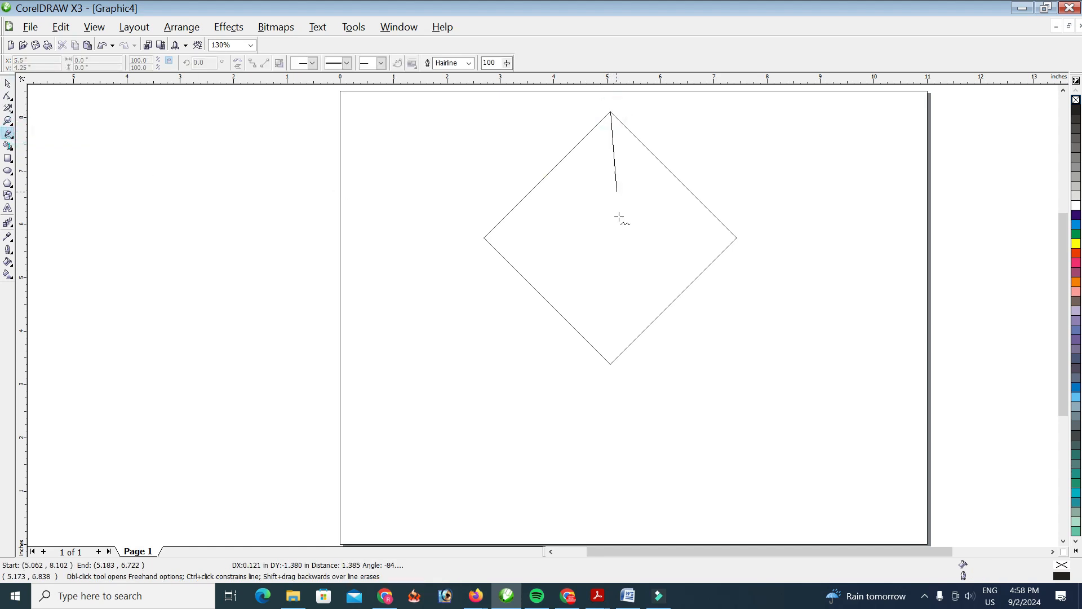
click(610, 364)
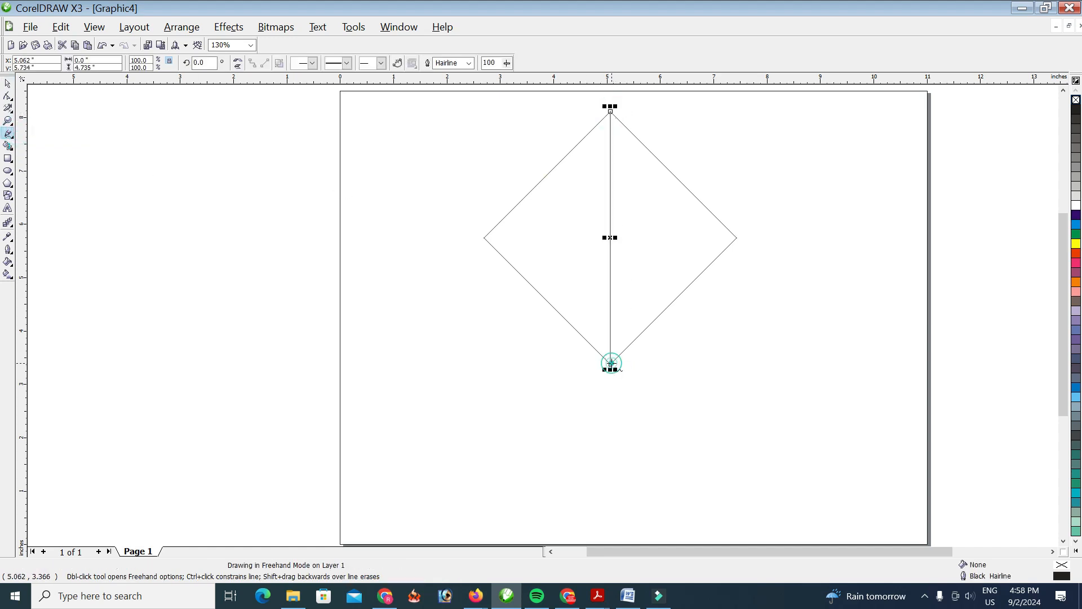
click(486, 238)
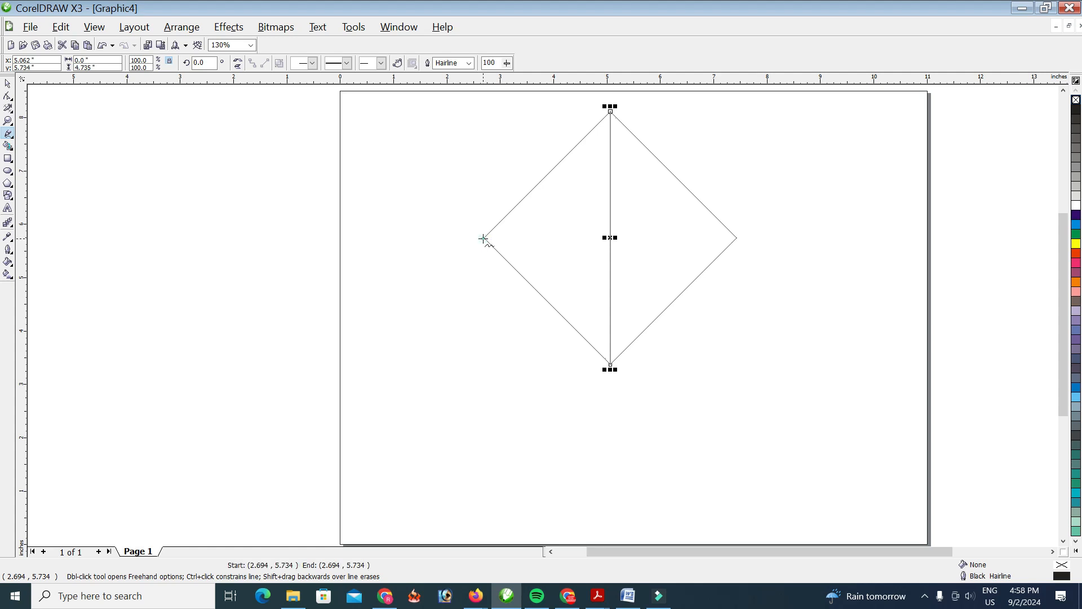
click(735, 237)
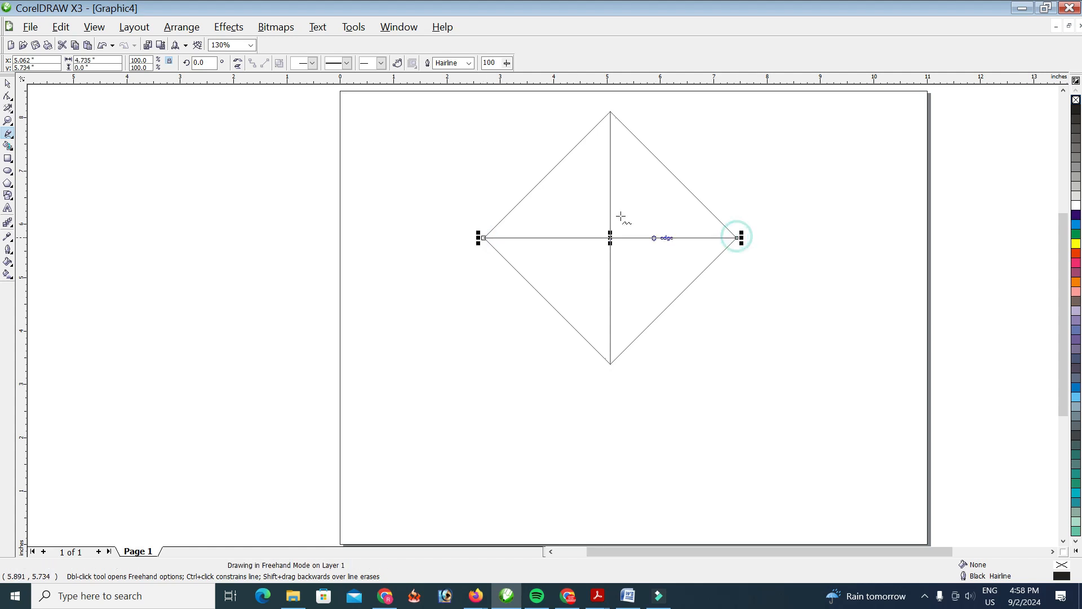
click(9, 83)
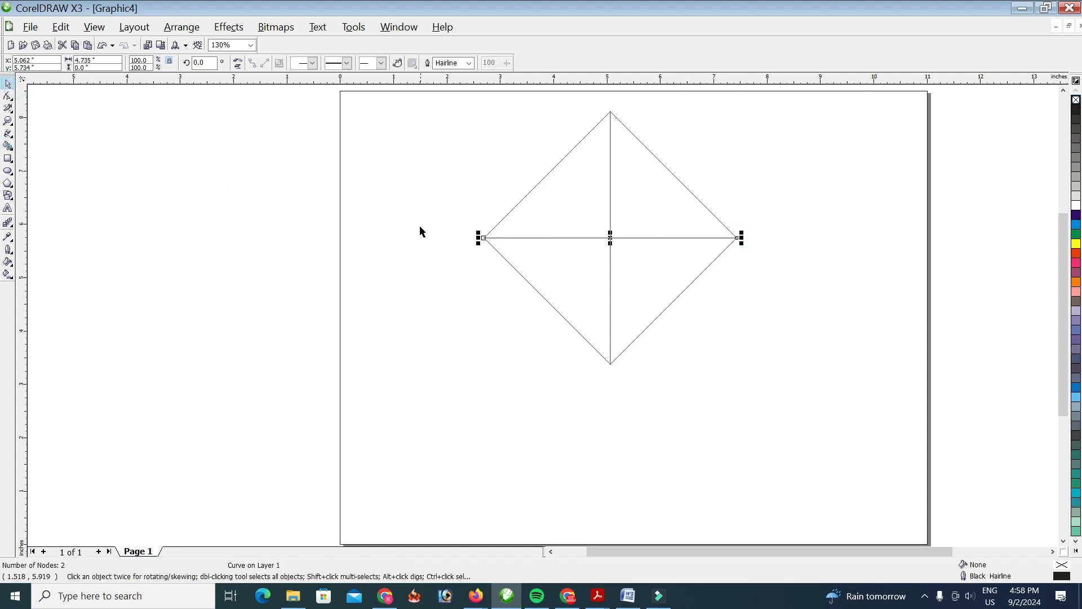
click(420, 231)
Draw a circle about 2.71 inches in diameter to the right of the diamond
scroll(570, 234, up, 2)
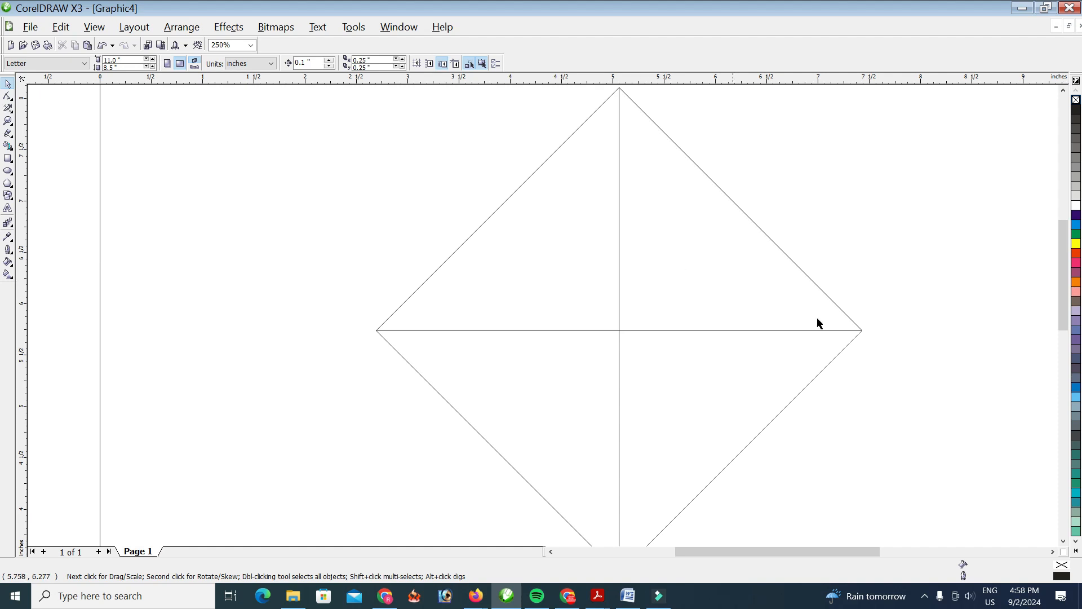
drag(1060, 266, 1061, 276)
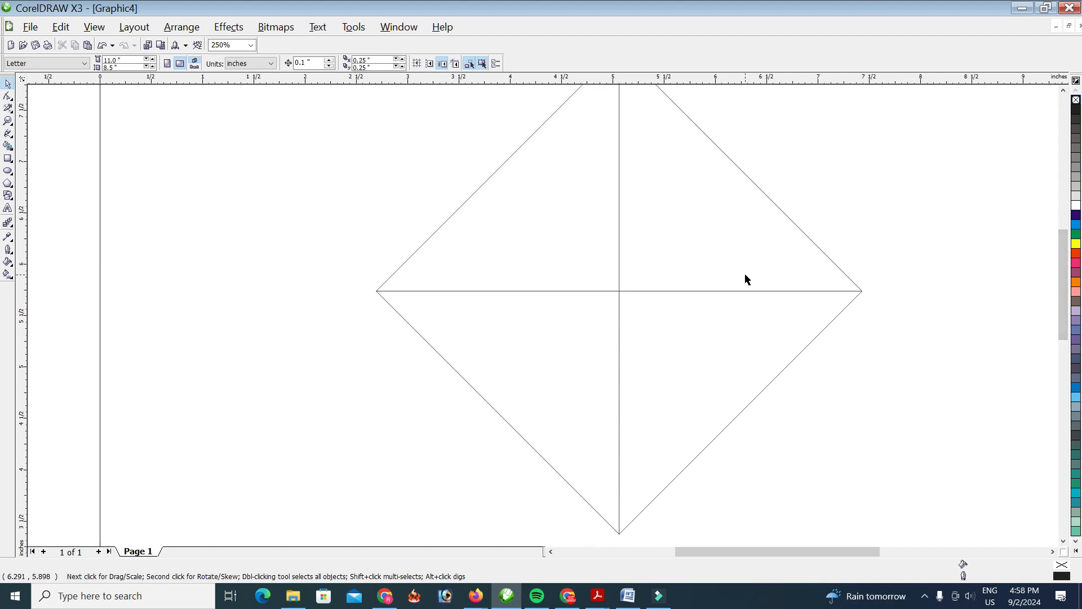
scroll(746, 275, down, 1)
scroll(484, 335, up, 1)
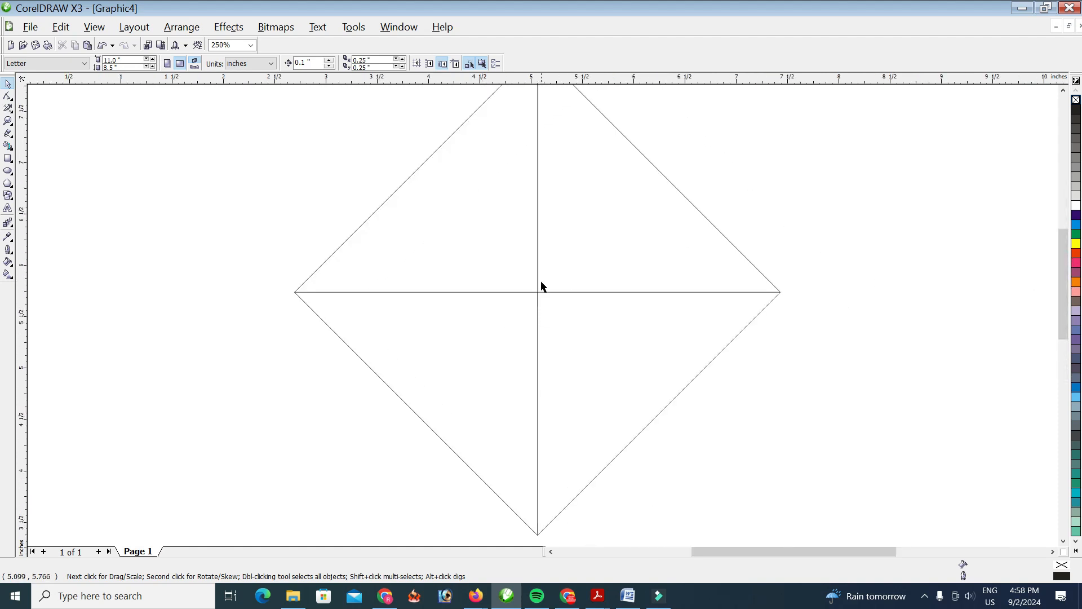
scroll(627, 275, down, 1)
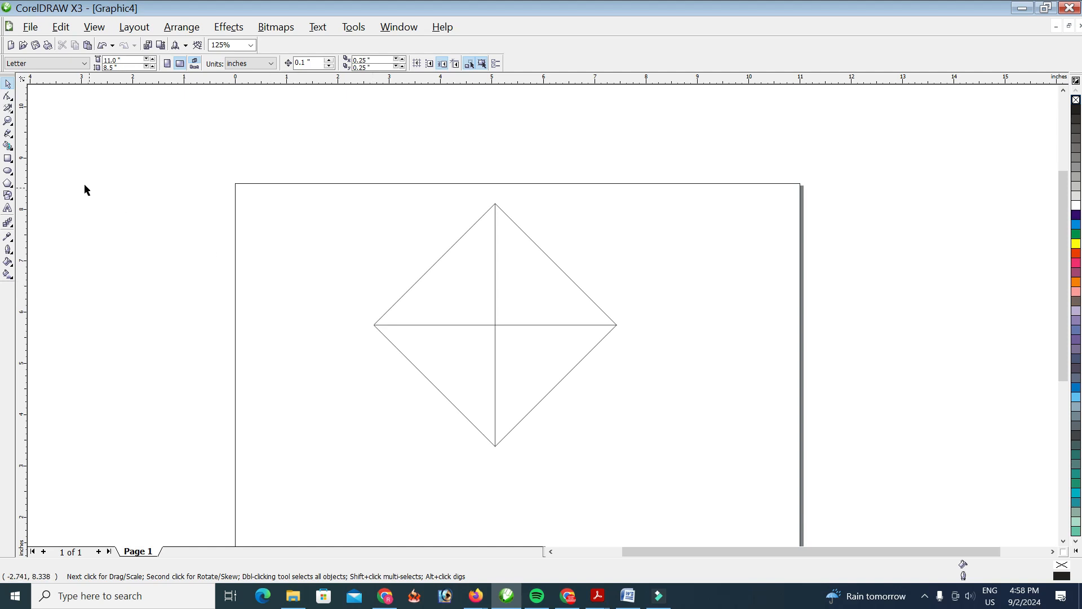
click(9, 171)
drag(654, 210, 794, 349)
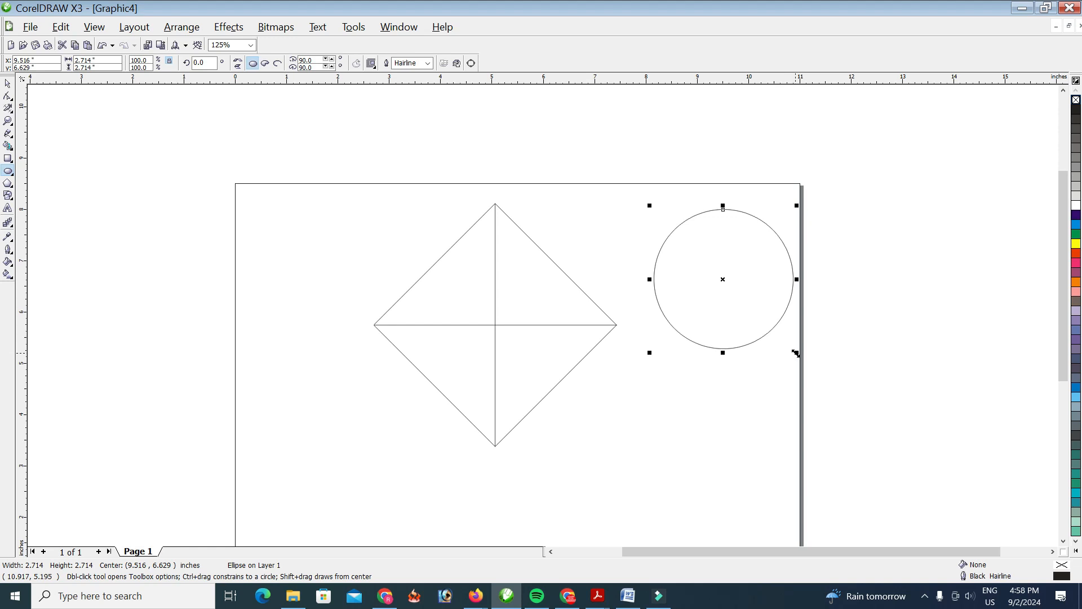
click(8, 84)
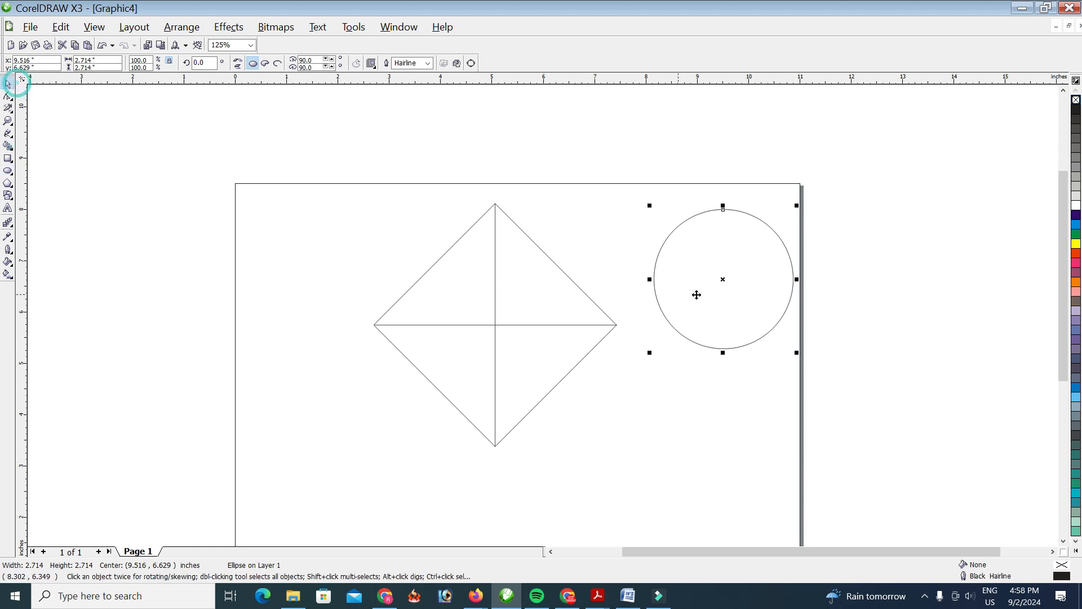
Duplicate the circle horizontally so the two partly overlap, and create a petal shape from their intersection
drag(688, 273, 787, 288)
drag(935, 185, 645, 378)
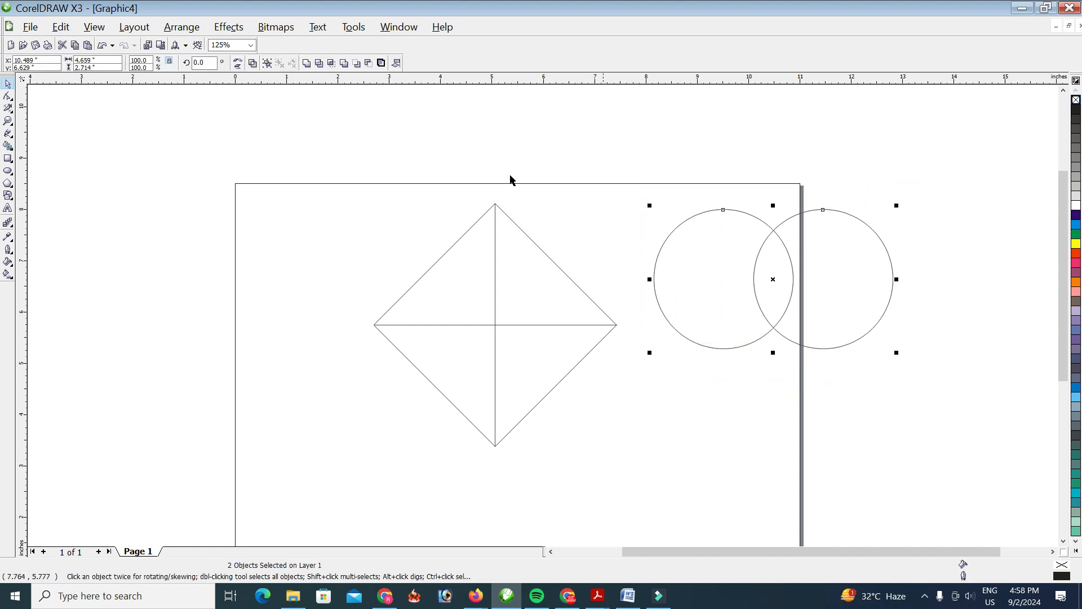
click(332, 64)
Delete both original circles around the petal-shaped intersection
click(882, 288)
drag(849, 307, 903, 243)
key(Delete)
drag(716, 307, 717, 403)
key(Delete)
Move the petal onto the diamond's vertical diagonal with its lower tip at the point where the diagonals cross
click(774, 303)
drag(776, 297, 633, 263)
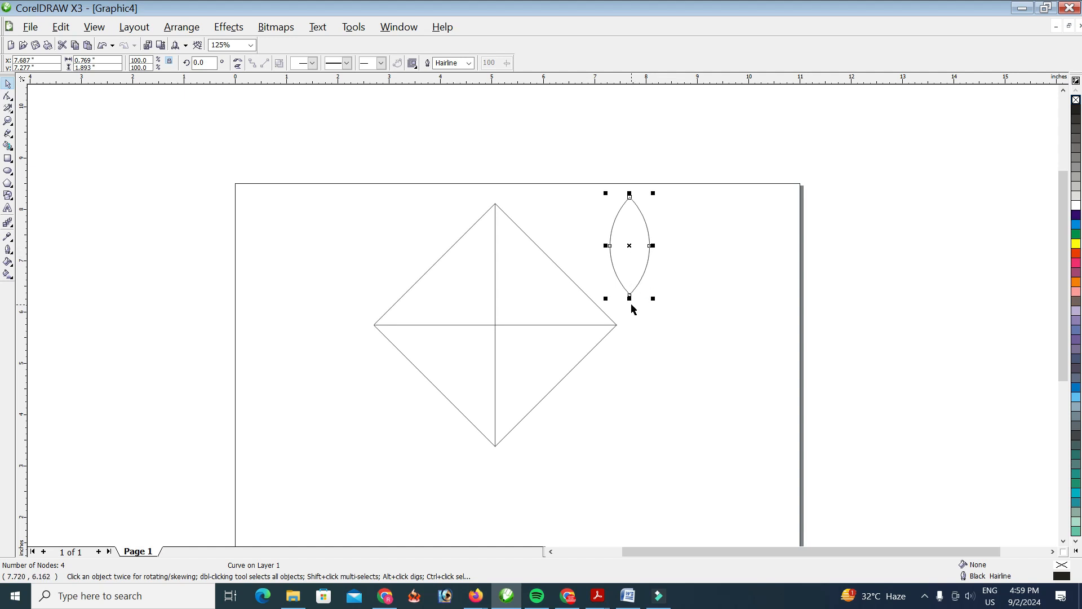
scroll(632, 309, up, 2)
click(551, 552)
click(771, 308)
click(746, 295)
drag(746, 297, 479, 357)
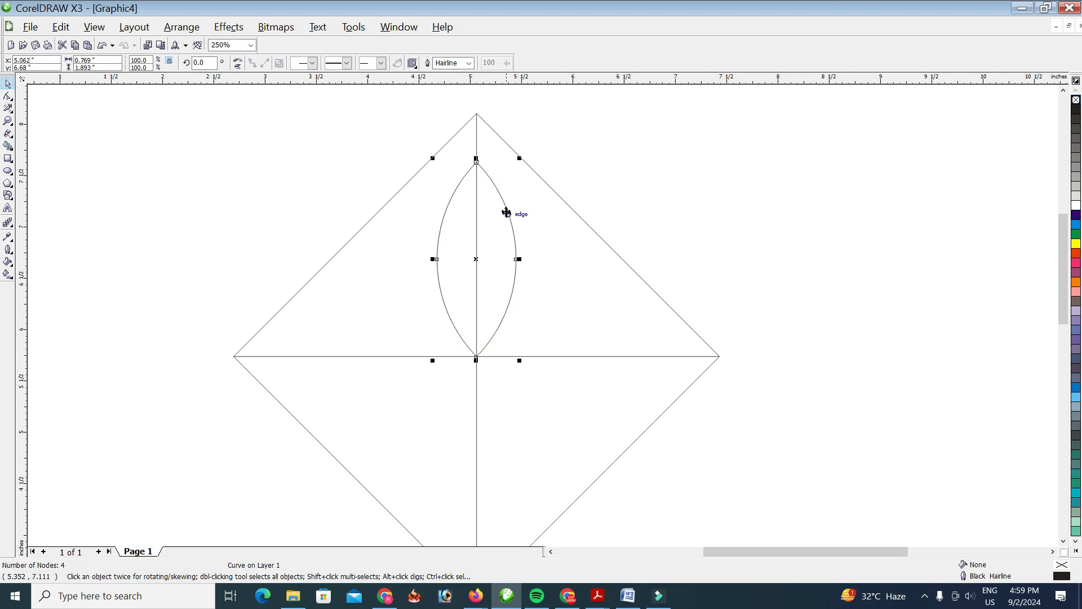
Stretch the petal upward to the diamond's top corner and move it into the empty area beside the diamond
drag(476, 158, 477, 113)
drag(507, 231, 906, 238)
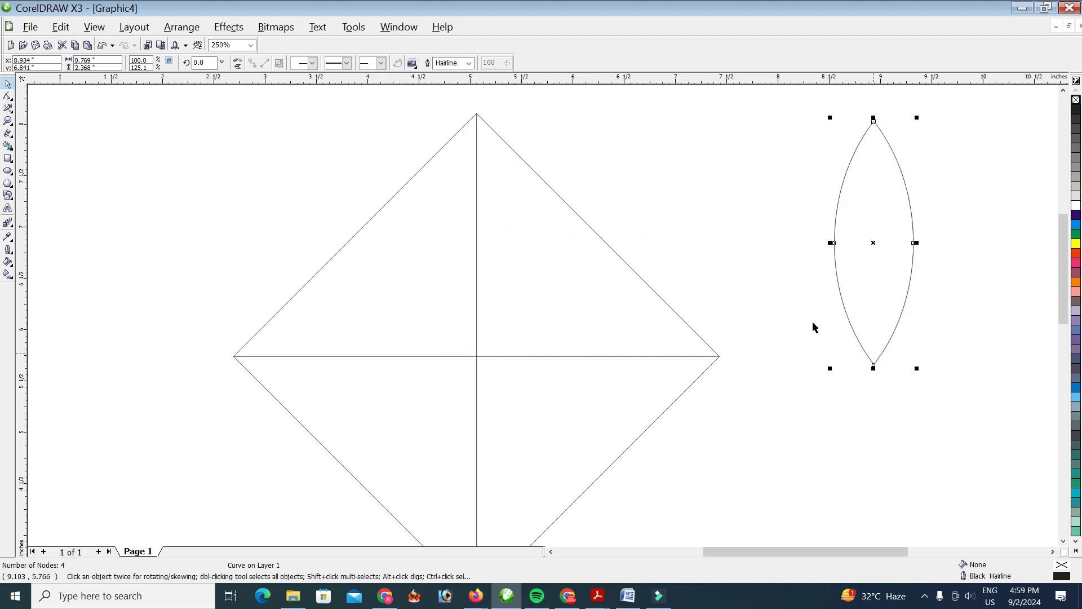
click(898, 389)
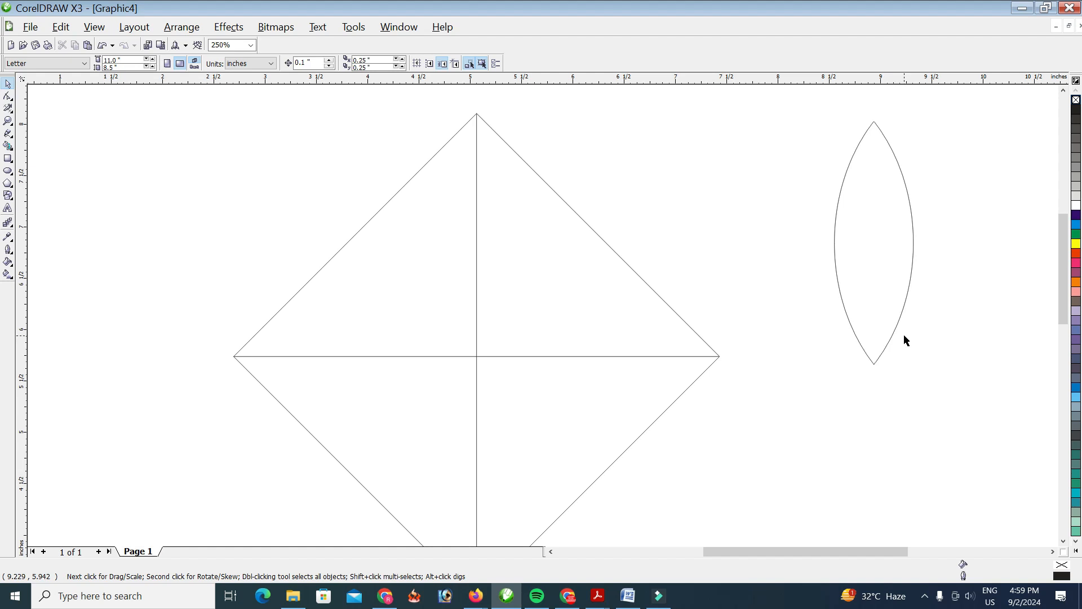
Draw a circle about 0.51 inches wide centred on the petal's lower tip and add a concentric copy about 0.30 inches wide
drag(873, 551, 932, 551)
click(10, 172)
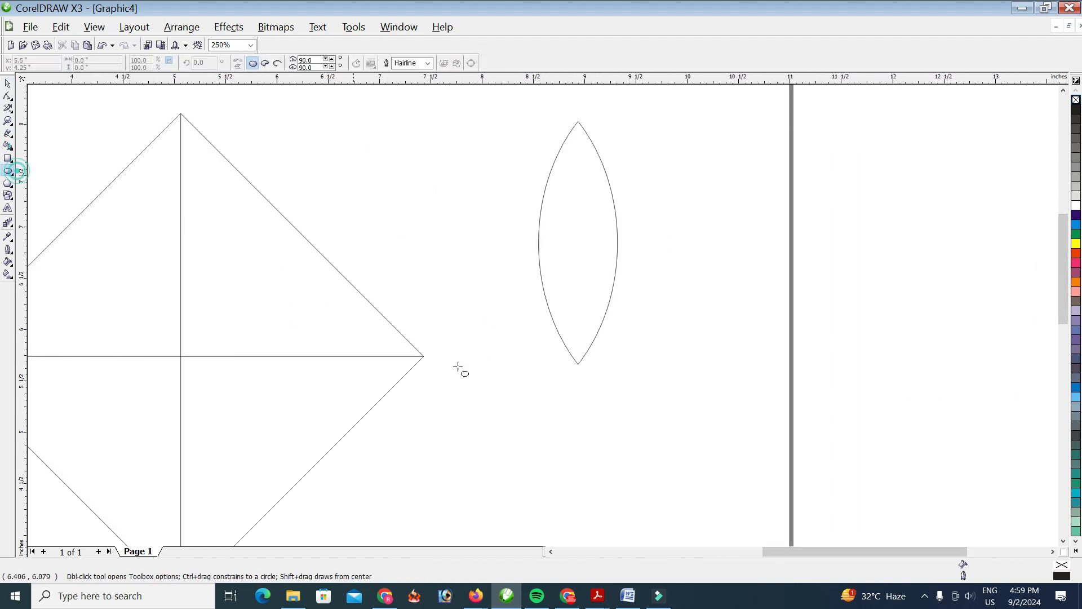
drag(578, 365, 604, 391)
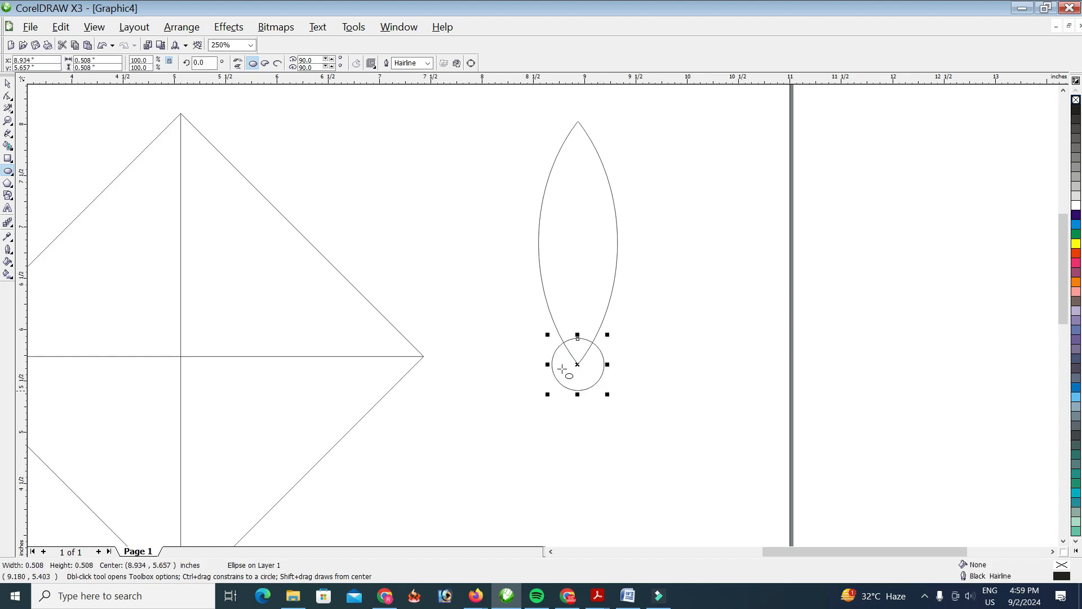
click(8, 84)
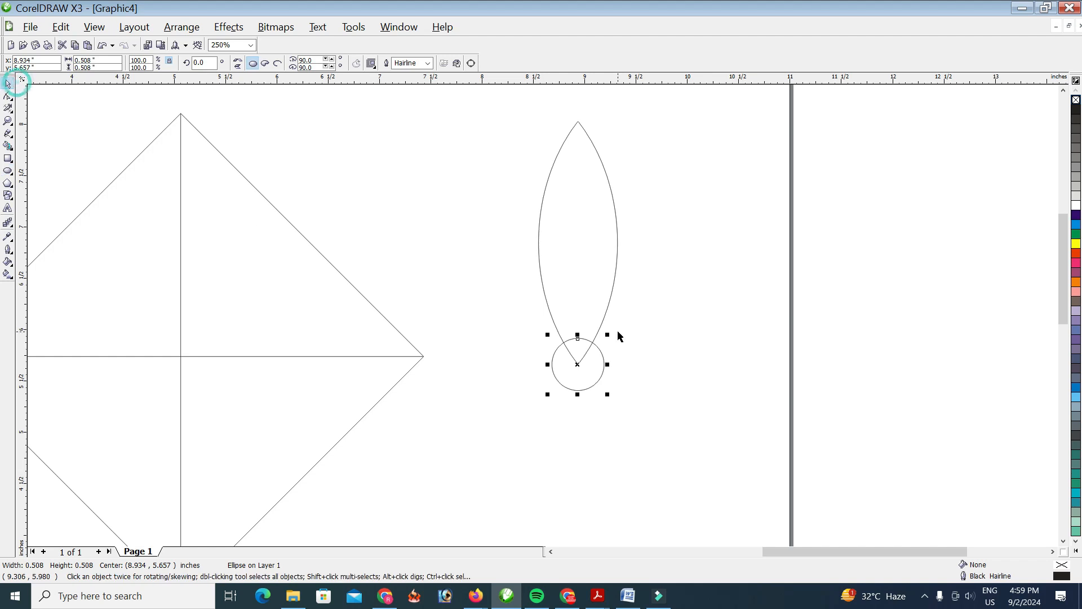
scroll(620, 338, up, 1)
drag(483, 277, 503, 296)
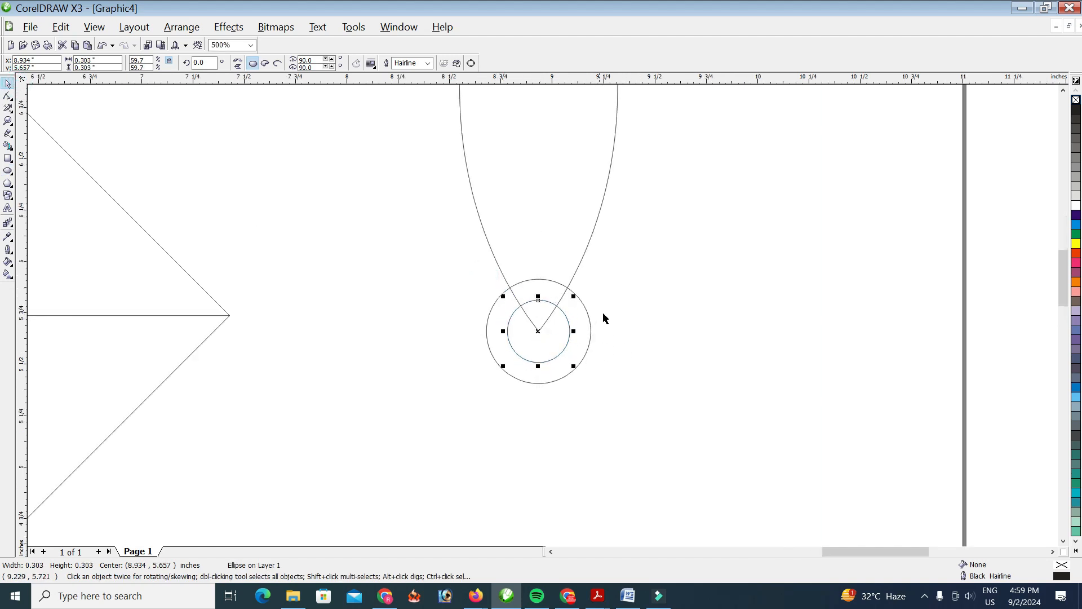
Trim the outer circle with the inner one to form a ring around the petal's lower tip
drag(646, 262, 463, 424)
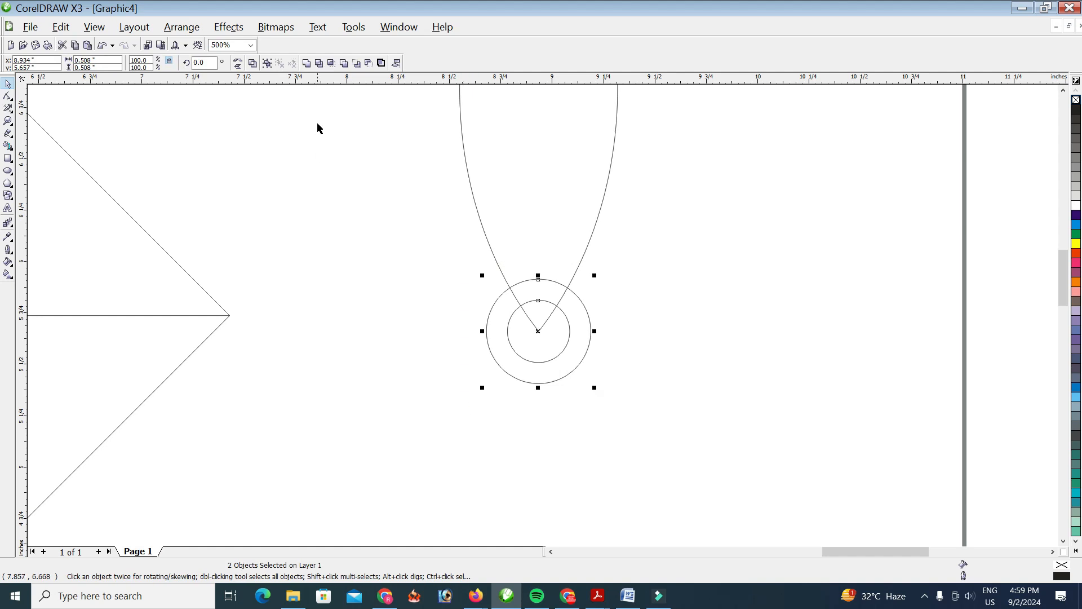
click(319, 63)
click(629, 335)
drag(559, 332, 782, 279)
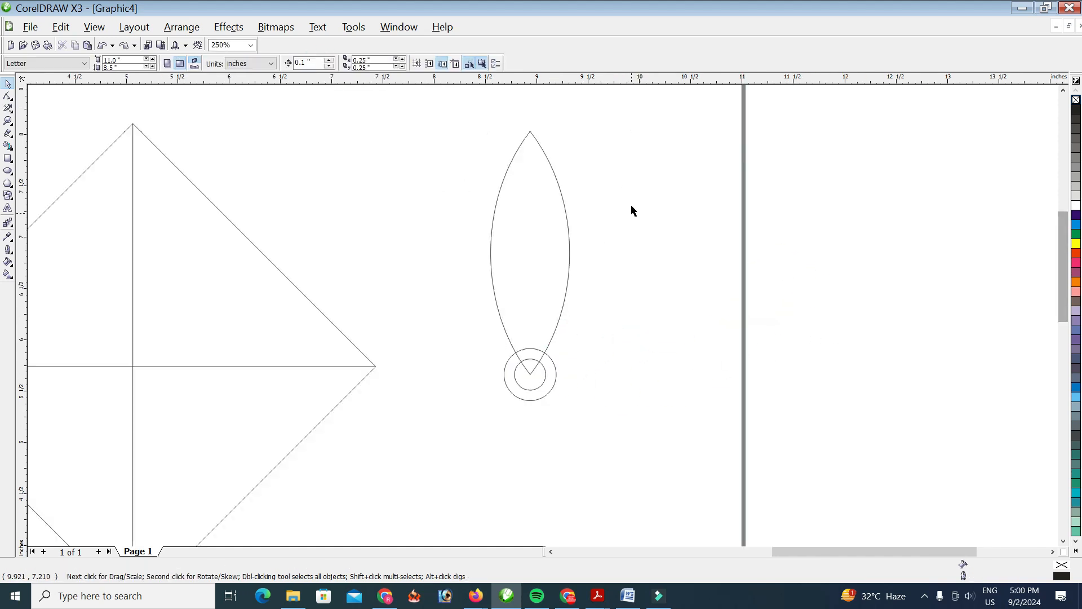
Apply Simplify to the petal and the ring to cut away the part of the petal under the ring
click(627, 196)
drag(465, 116, 588, 431)
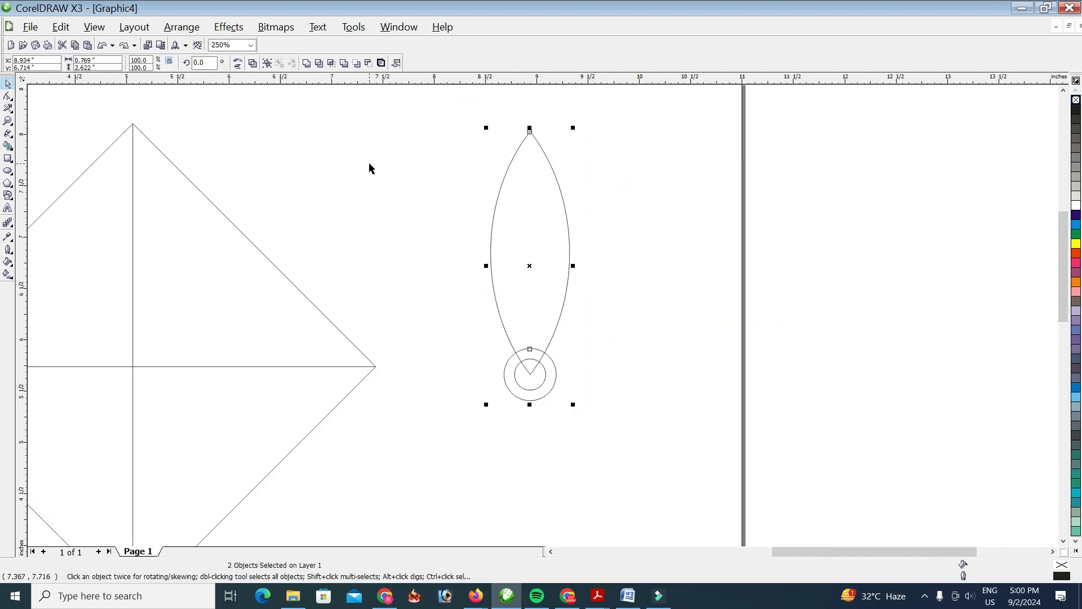
click(343, 65)
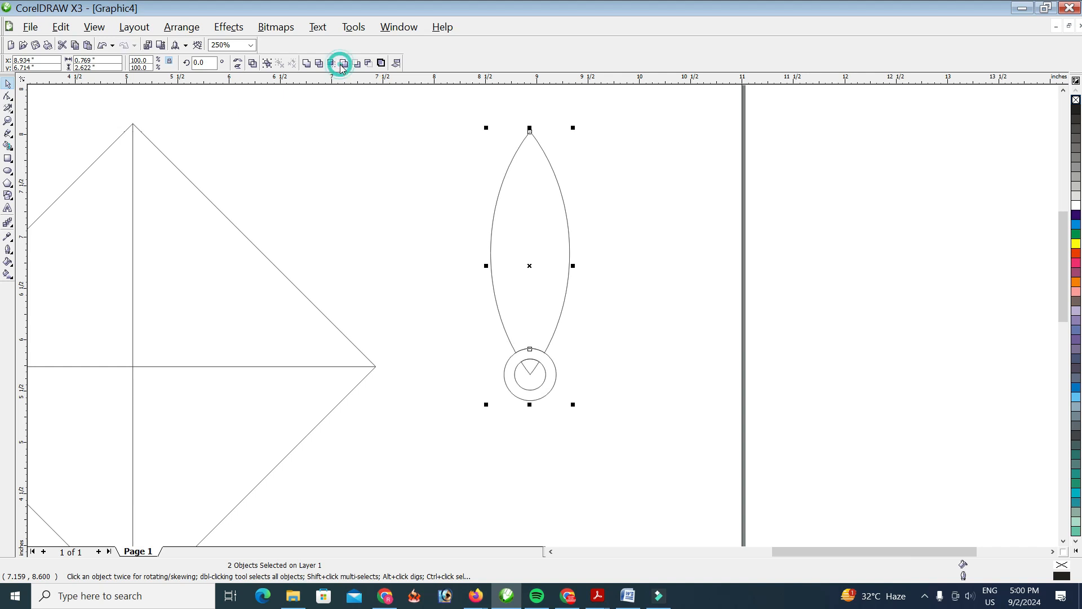
click(625, 297)
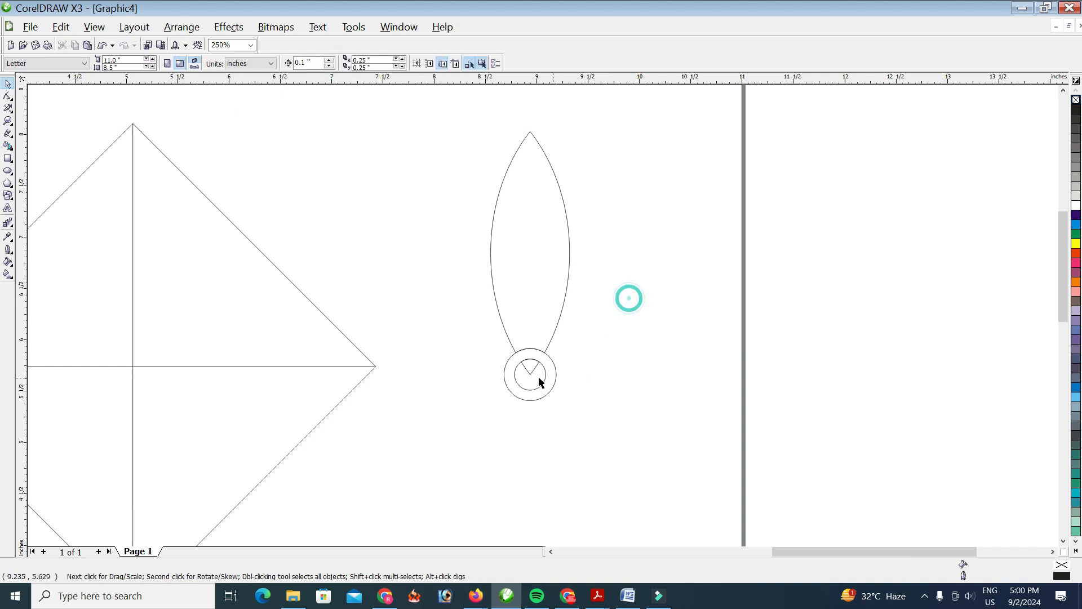
drag(543, 307, 559, 292)
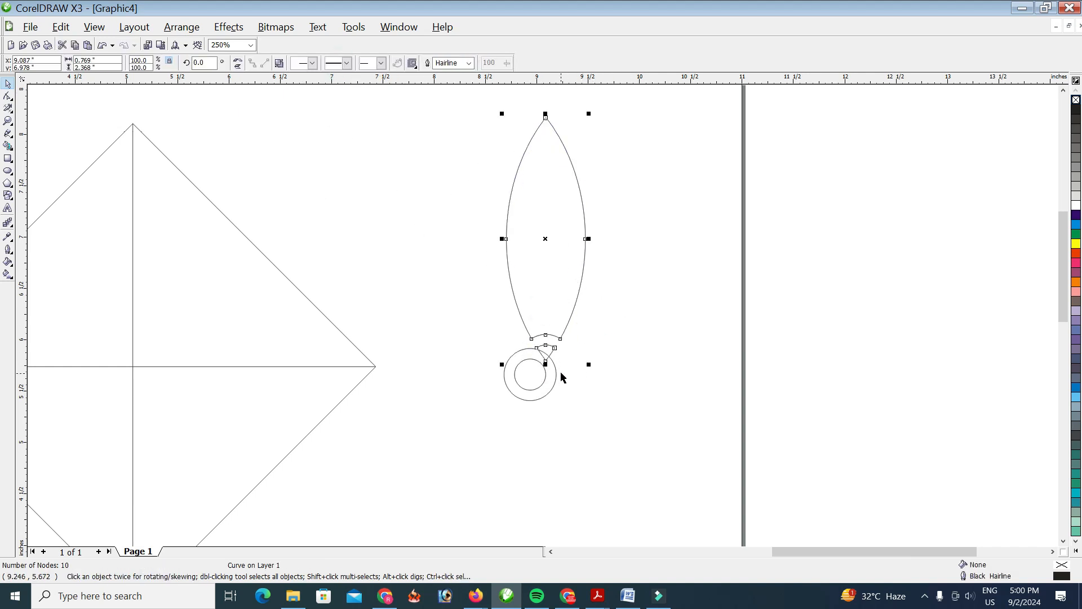
key(ctrl+z)
Break the petal curve apart and move the small leftover wedge out of the ring
right_click(530, 252)
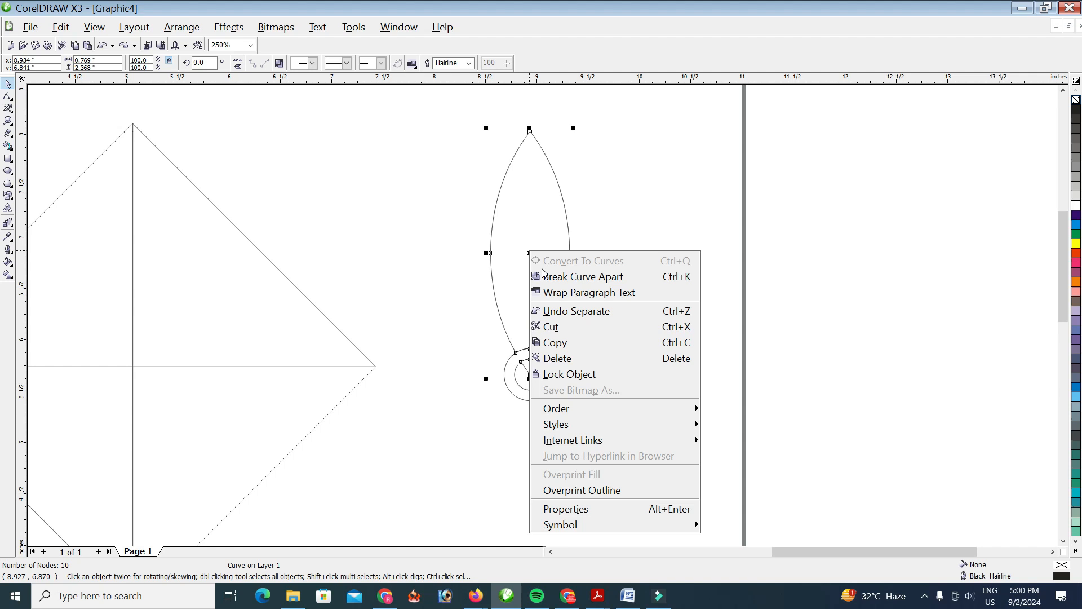
click(588, 276)
click(628, 338)
click(529, 367)
drag(530, 356, 685, 279)
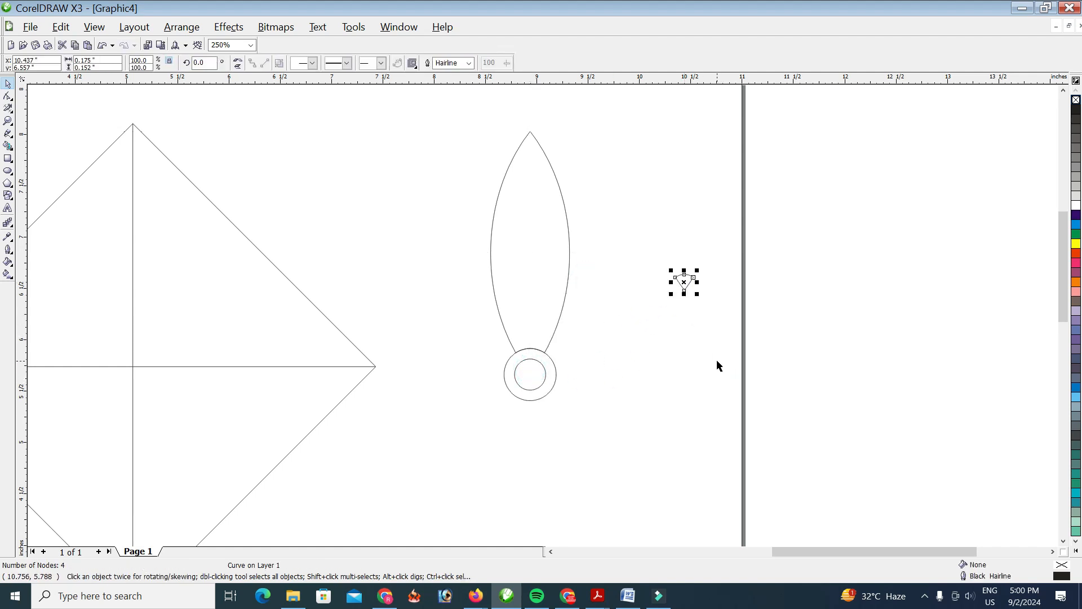
Delete the leftover wedge and draw a vertical line about 2.11 inches long from the petal's upper tip to the ring
key(Delete)
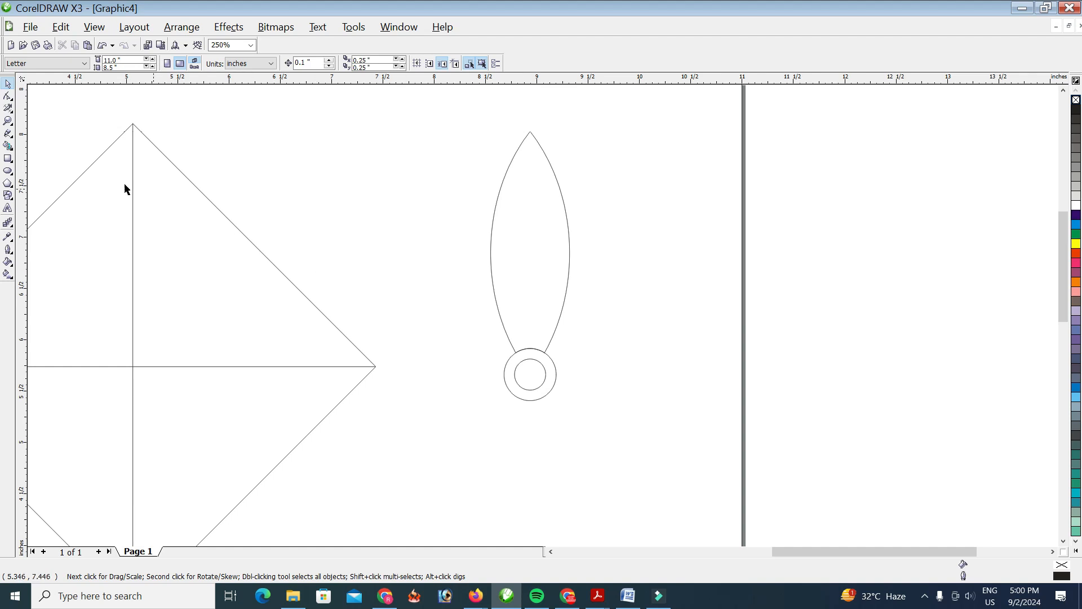
click(8, 135)
click(530, 133)
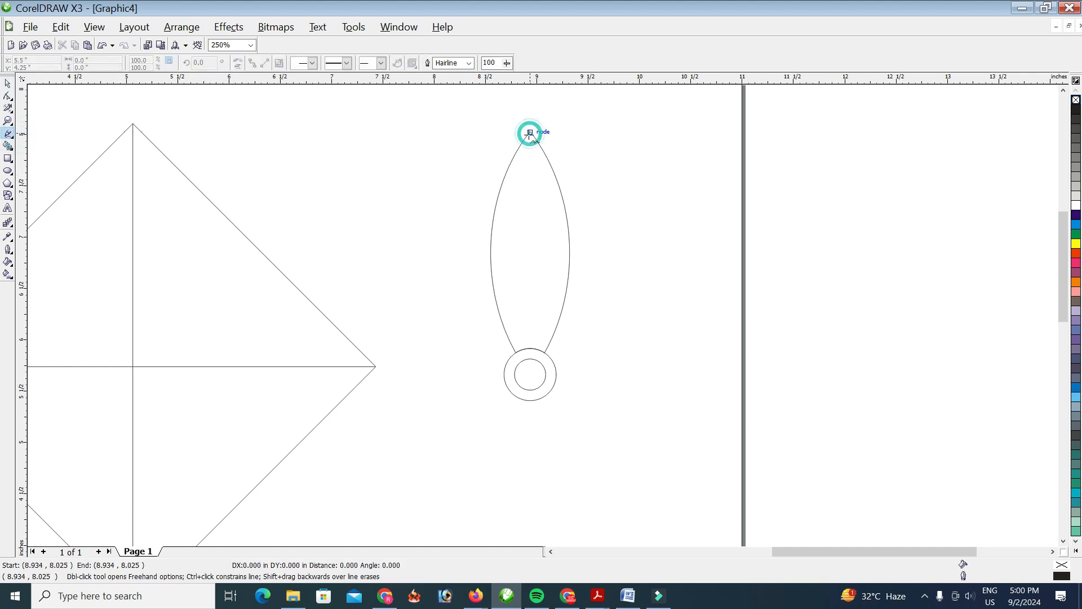
click(530, 349)
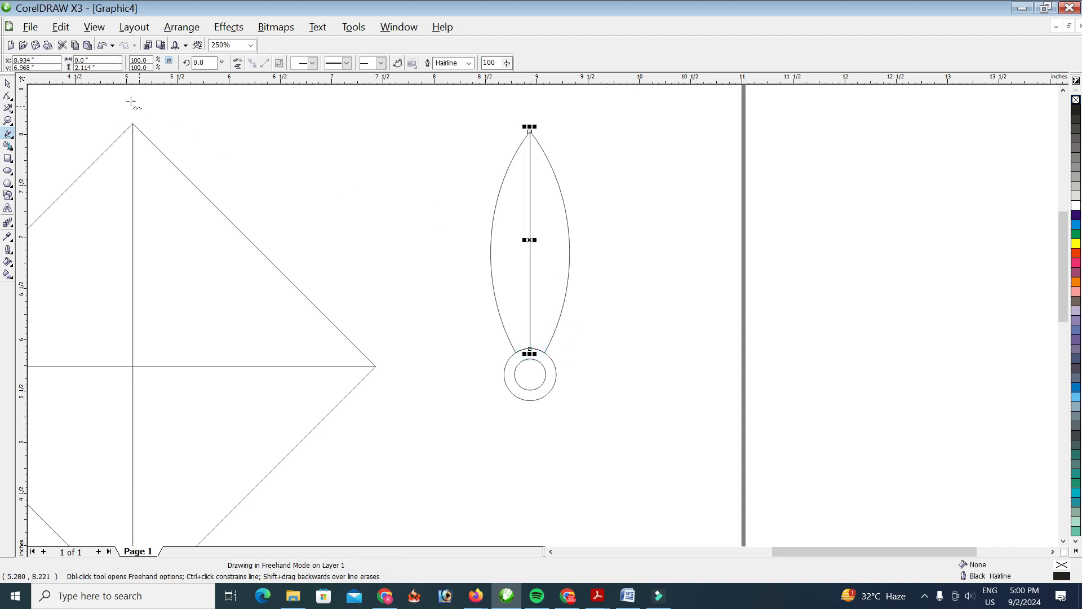
click(9, 82)
Fill both halves of the petal with red using Smart Fill
scroll(414, 269, up, 2)
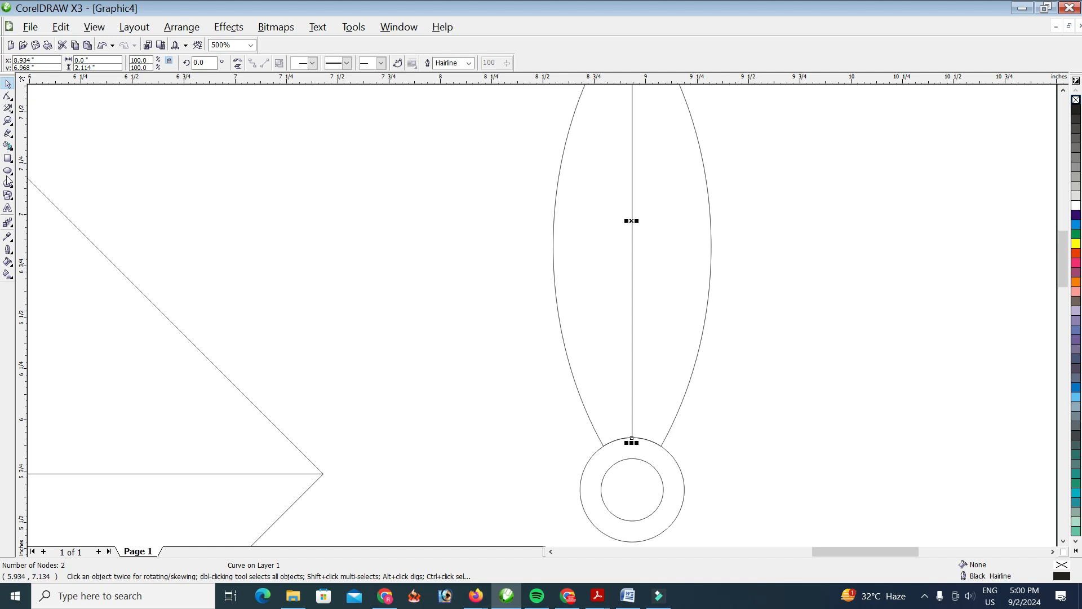
click(9, 146)
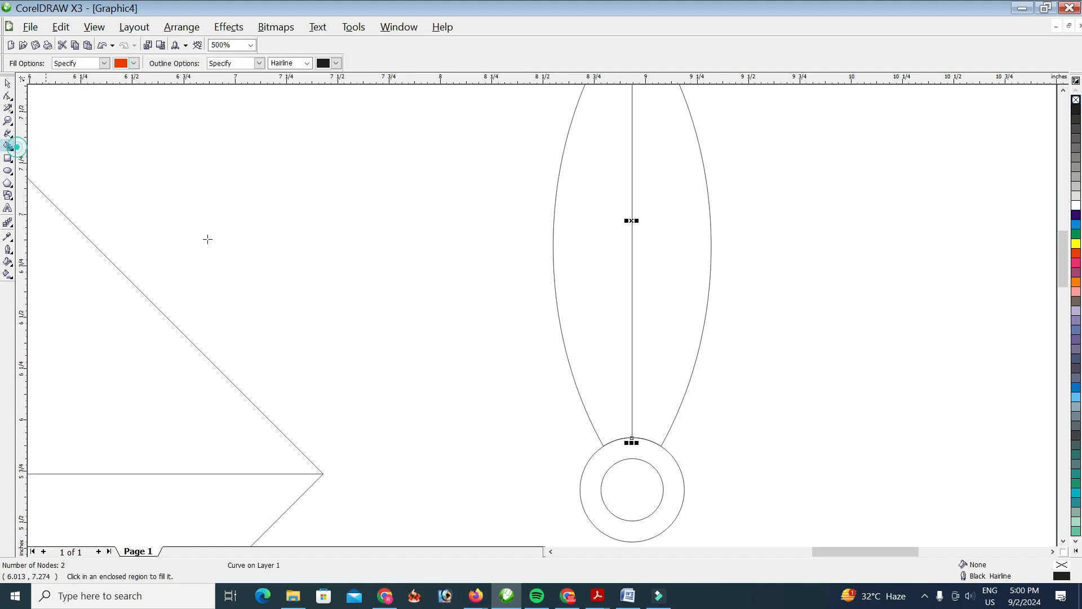
click(586, 264)
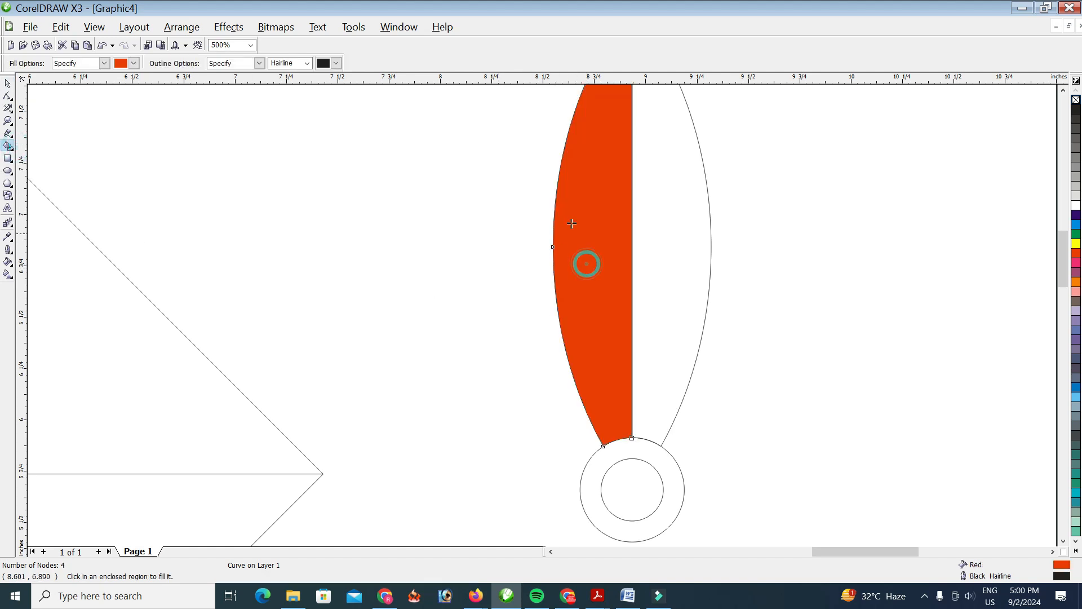
click(676, 259)
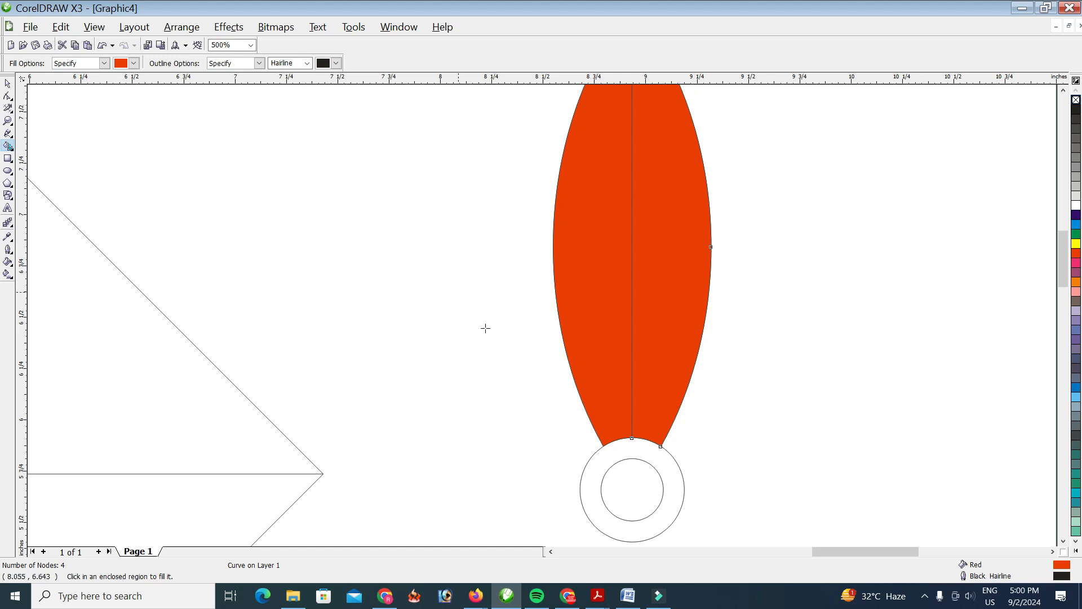
Apply a vertical linear fountain fill to the petal's right half, running from red at the top to yellow at the bottom
click(8, 275)
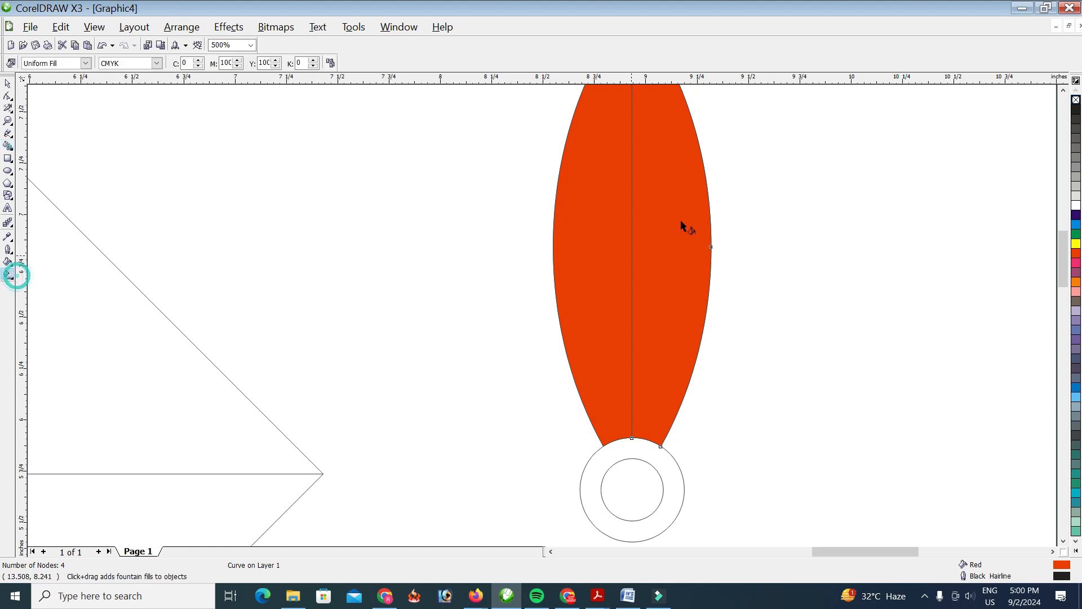
drag(609, 121, 609, 380)
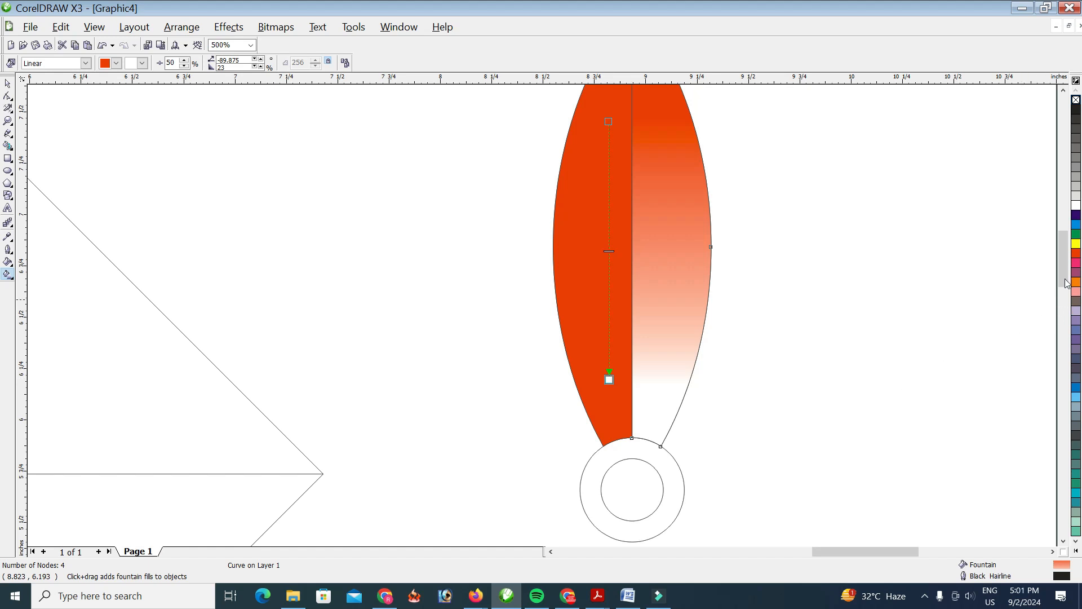
click(1076, 244)
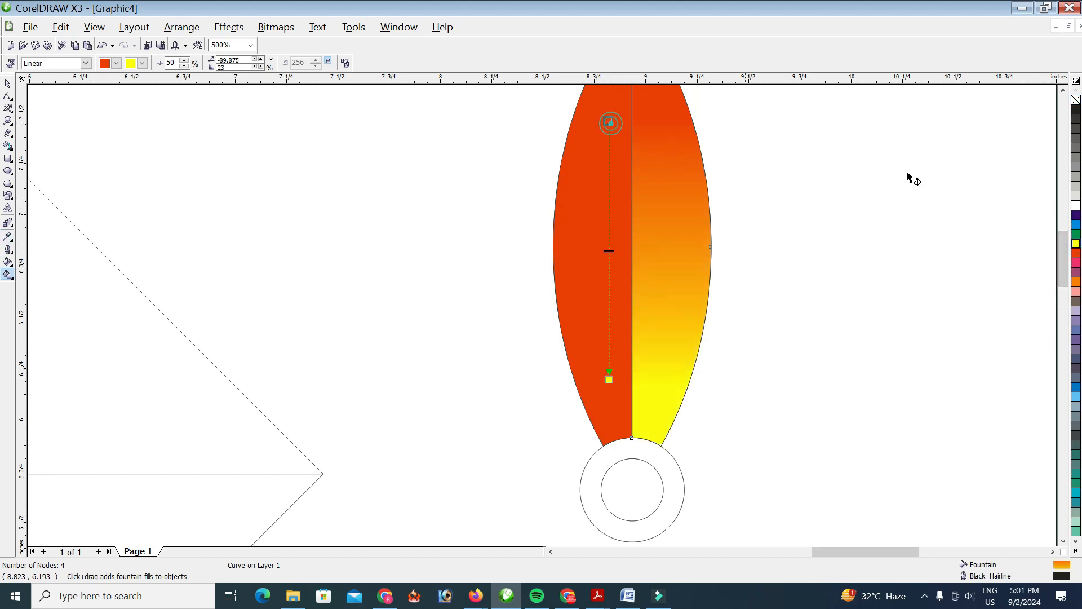
click(1076, 281)
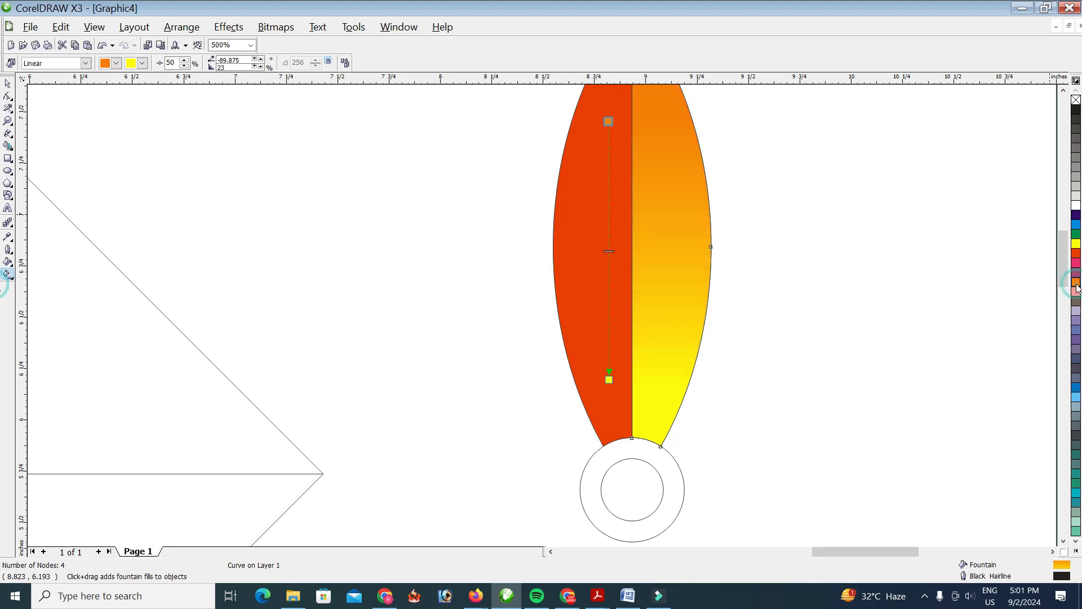
click(1076, 234)
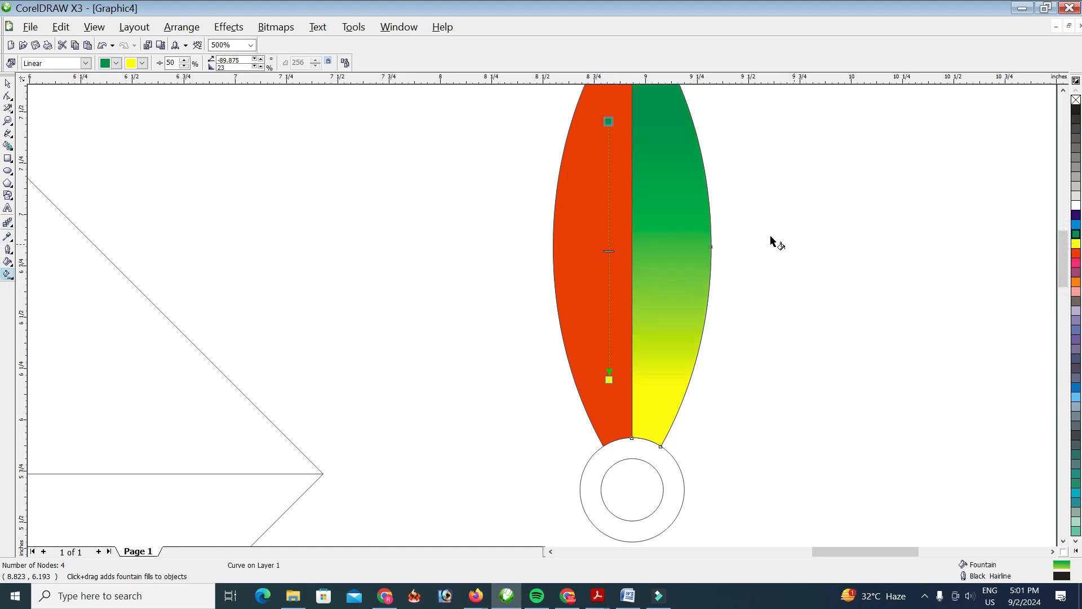
click(1076, 244)
click(1075, 254)
click(1076, 262)
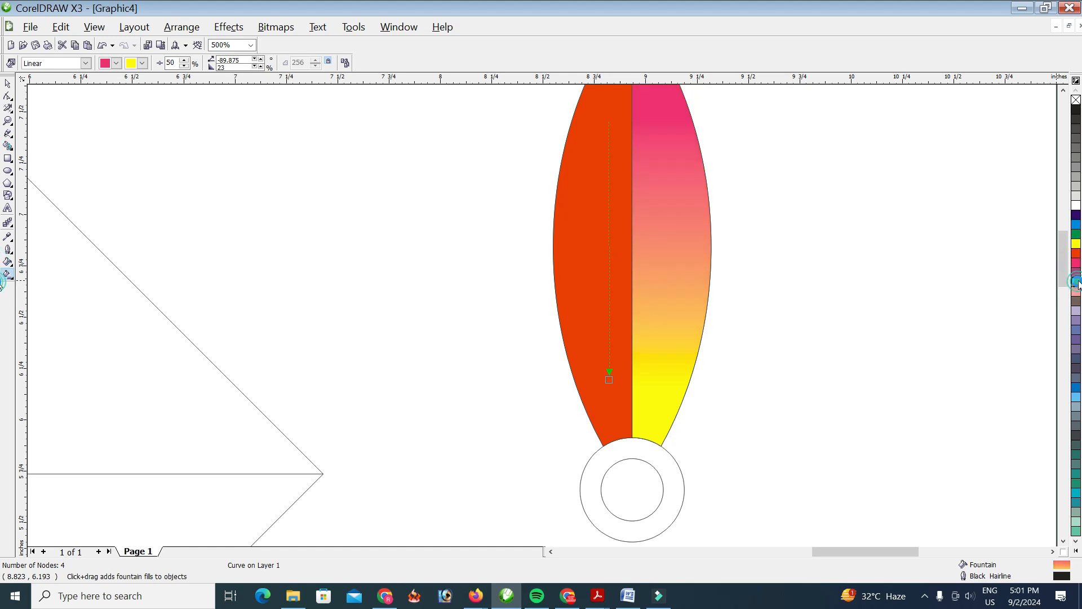
click(1076, 282)
click(1076, 243)
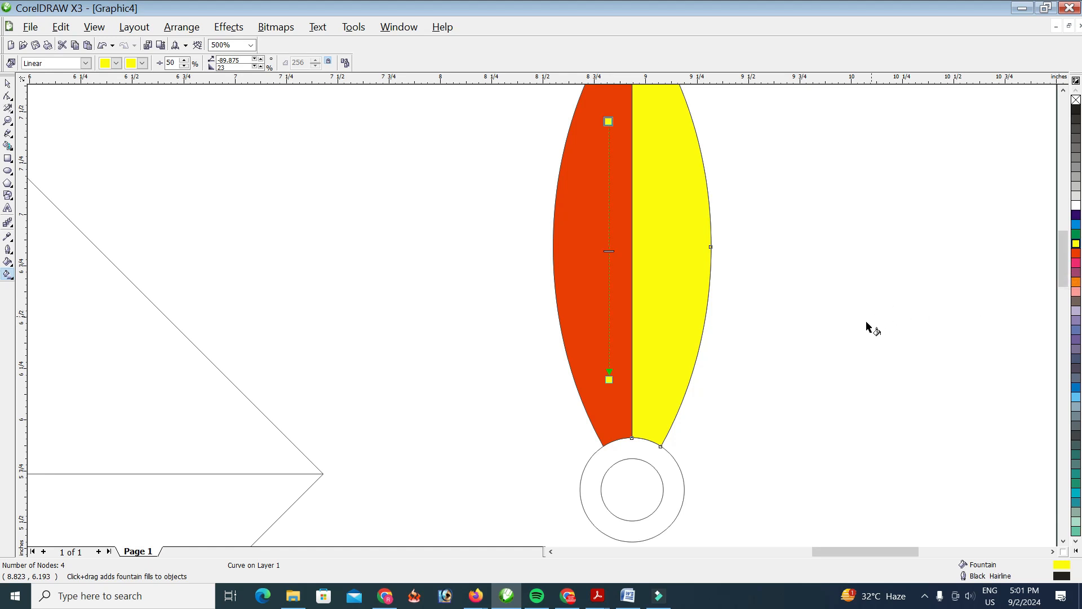
key(ctrl+z)
key(ctrl+z)
key(ctrl+z)
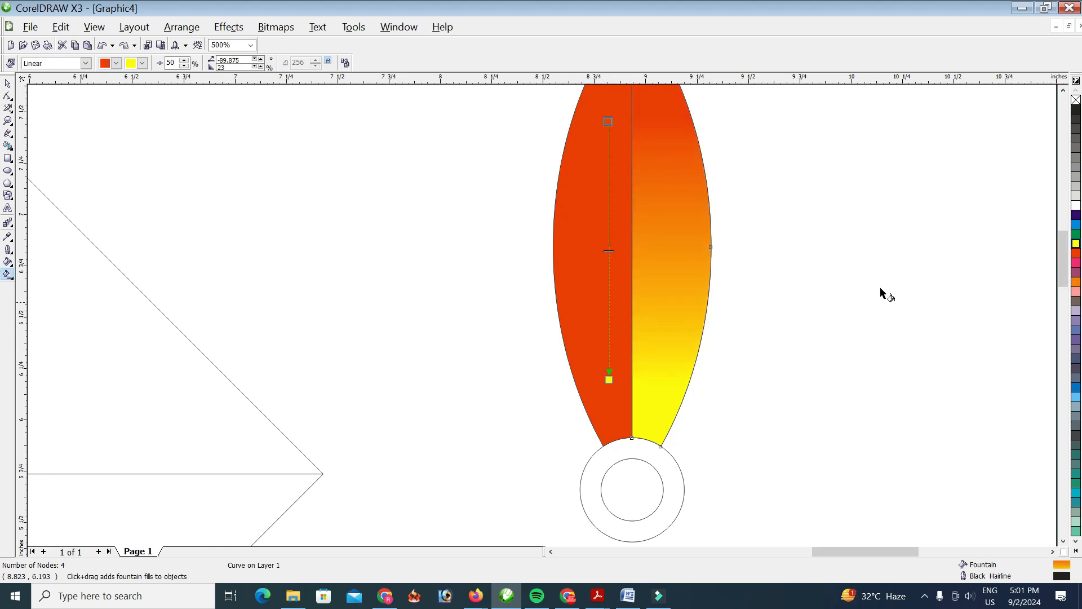
Shift the midpoint of the right half's fountain fill towards the red end, to 22%
drag(609, 252, 609, 179)
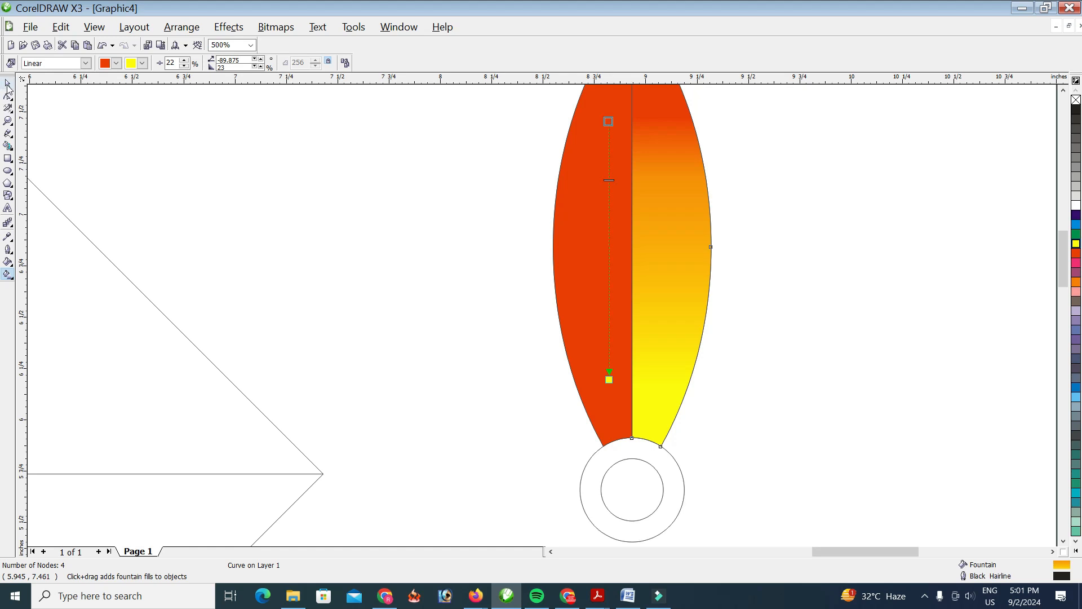
click(8, 84)
key(F3)
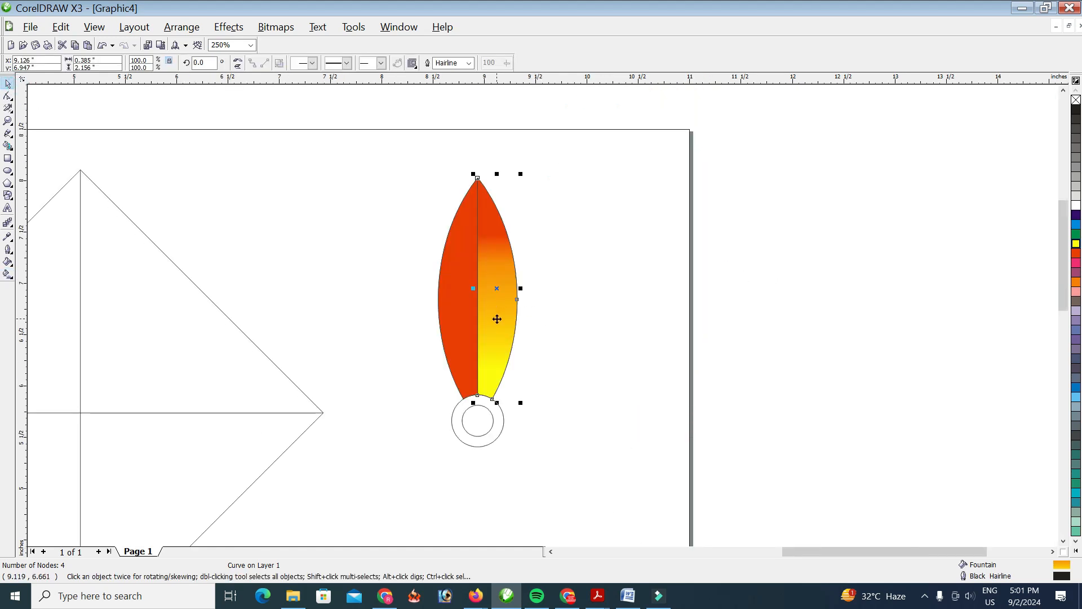
Apply a linear fountain fill to the petal's left half, running from red at the bottom to yellow at the top
scroll(497, 319, up, 1)
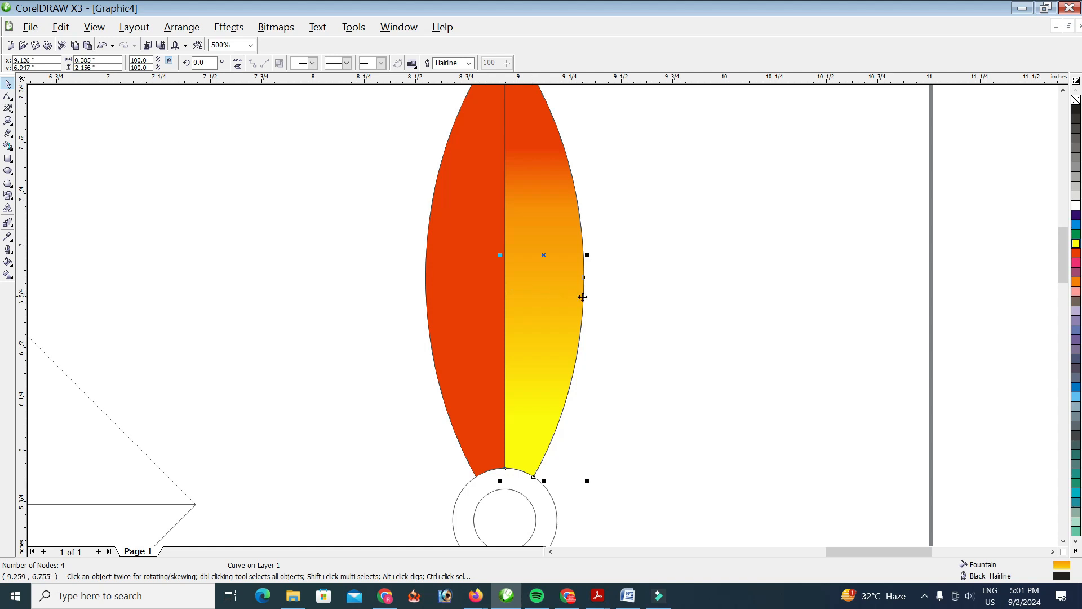
click(456, 261)
key(g)
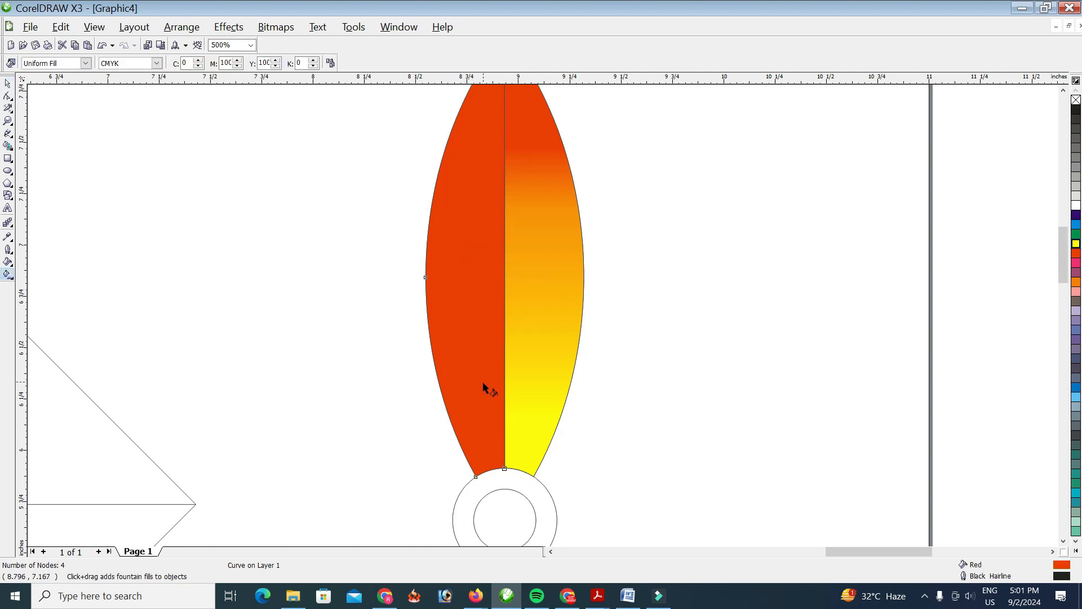
drag(477, 403, 476, 170)
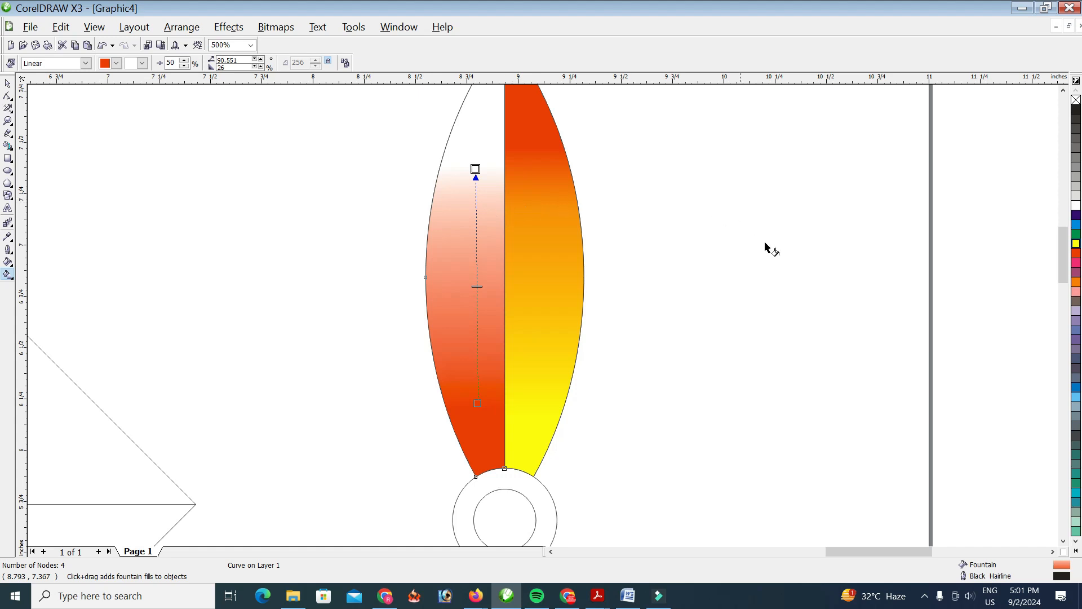
click(1076, 244)
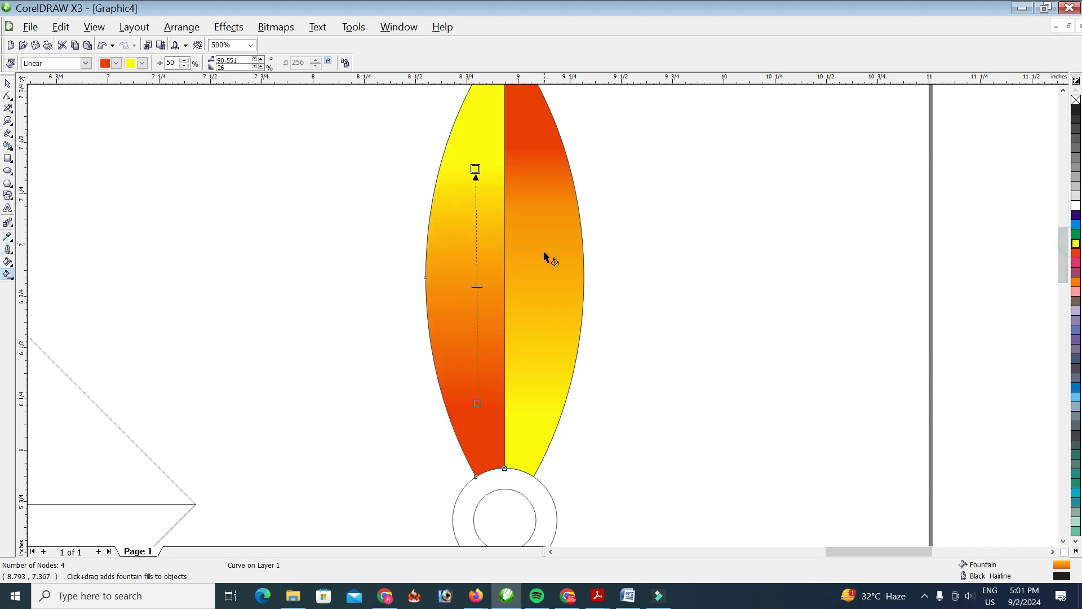
click(8, 84)
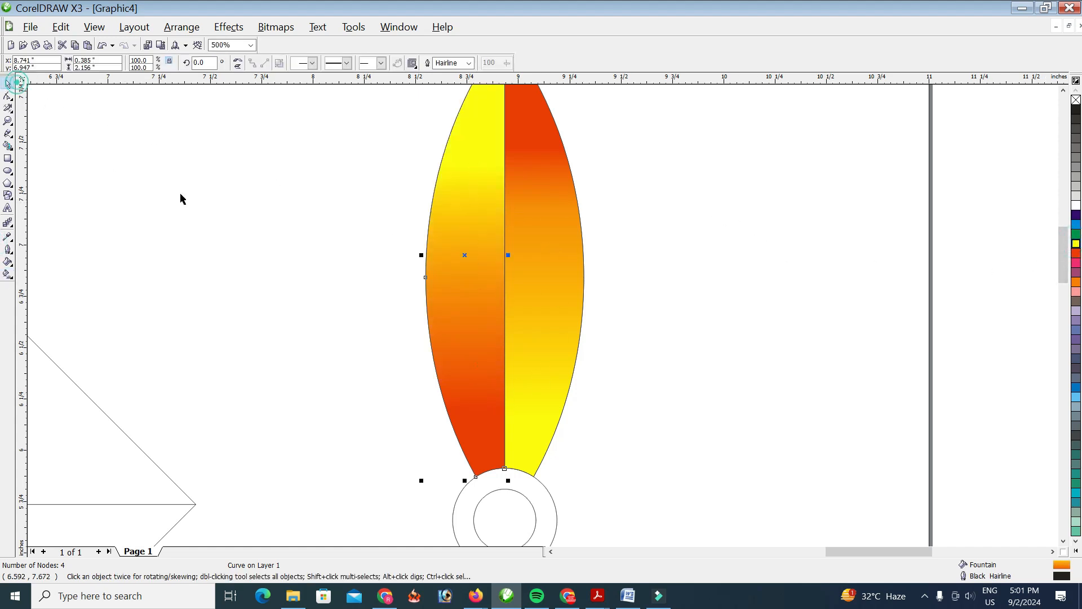
click(198, 194)
scroll(488, 248, down, 2)
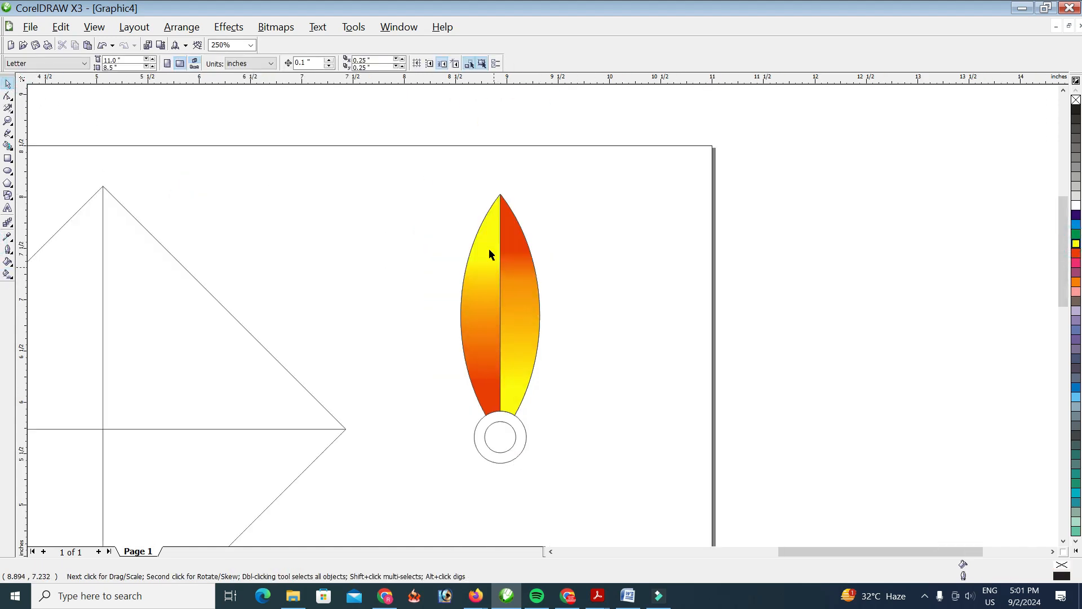
Fill the ring at the petal's lower end with the 100C100M100Y100K black
click(514, 424)
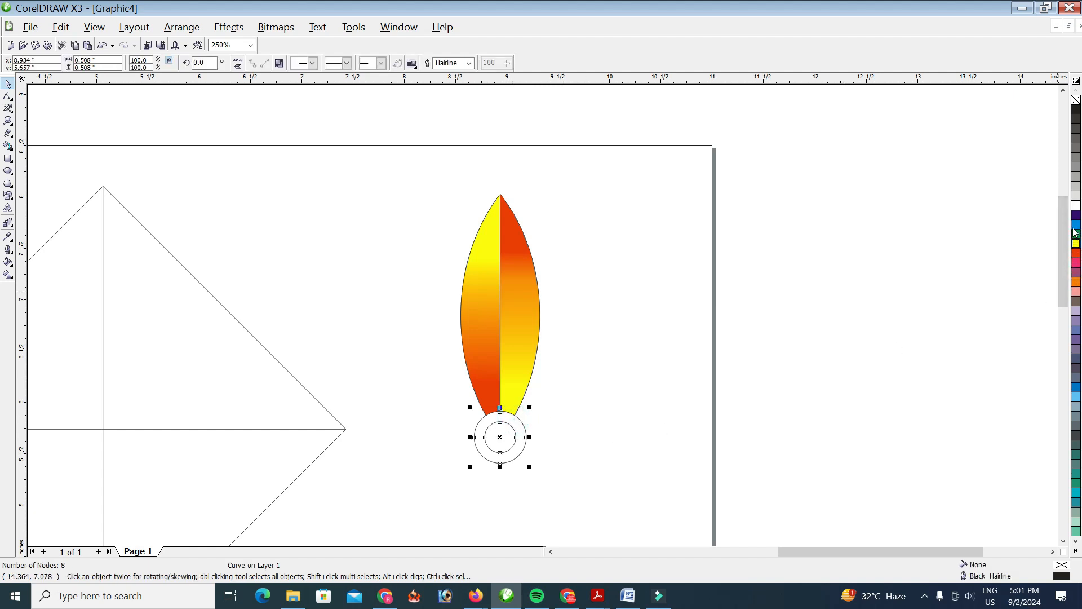
click(1077, 552)
click(1073, 90)
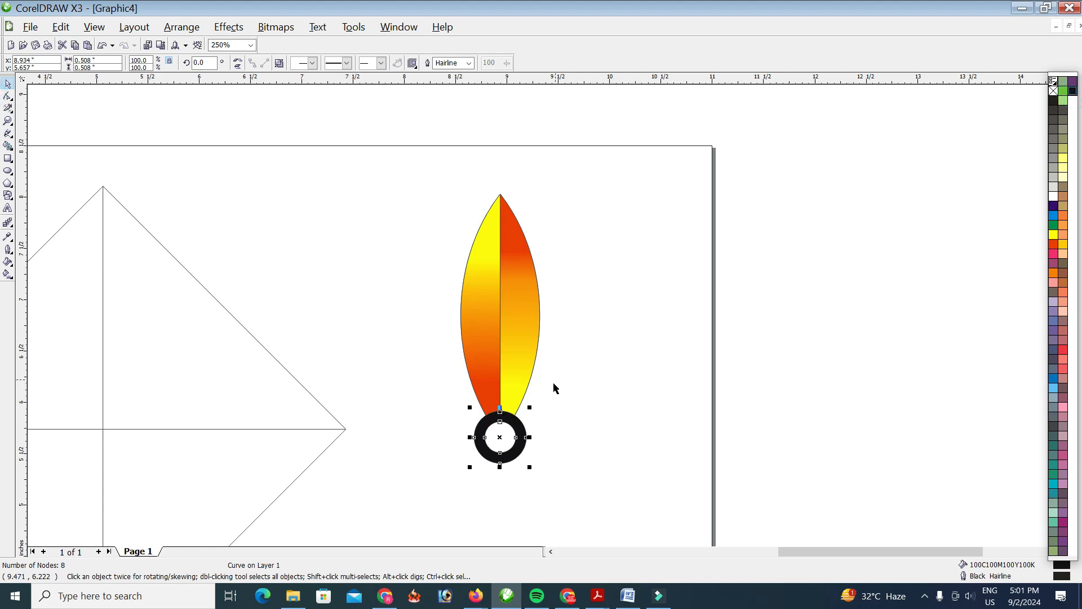
Remove the outlines from the petal halves and the ring
drag(440, 188, 555, 495)
right_click(1076, 100)
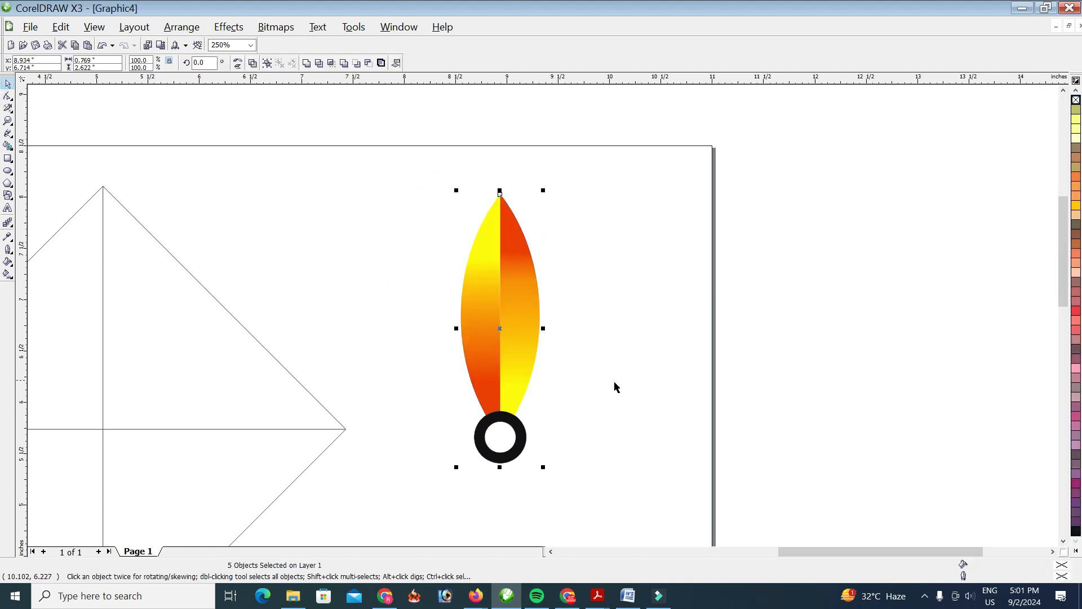
click(612, 382)
Group the petal pieces, the centre line and the ring into one object
drag(463, 183, 571, 504)
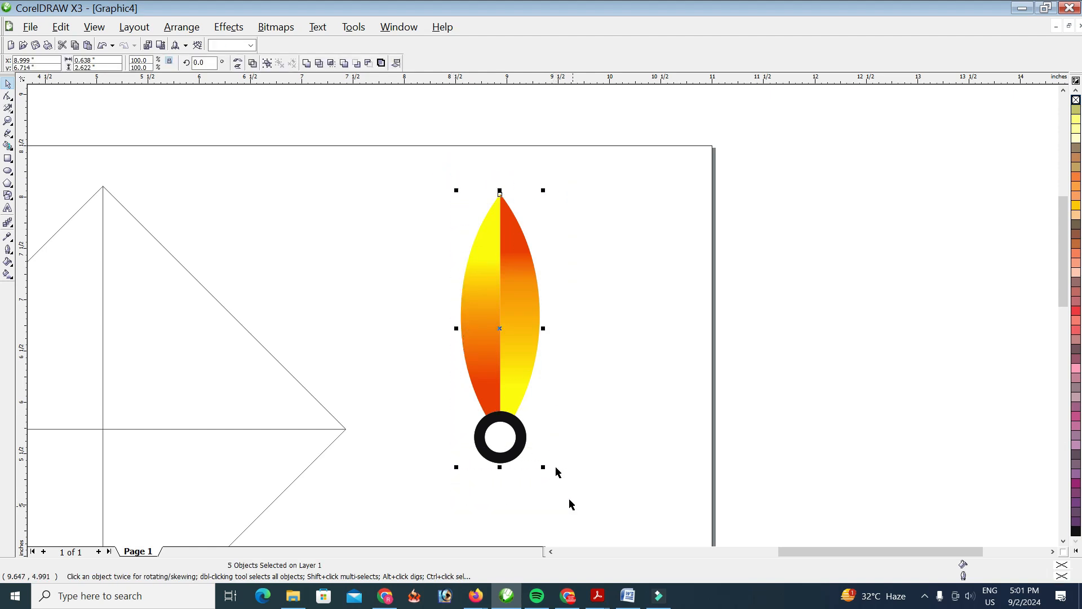
click(266, 64)
click(355, 208)
Move the petal group into the diamond so that its ring is centred on the crossing of the diagonals
drag(509, 361, 547, 328)
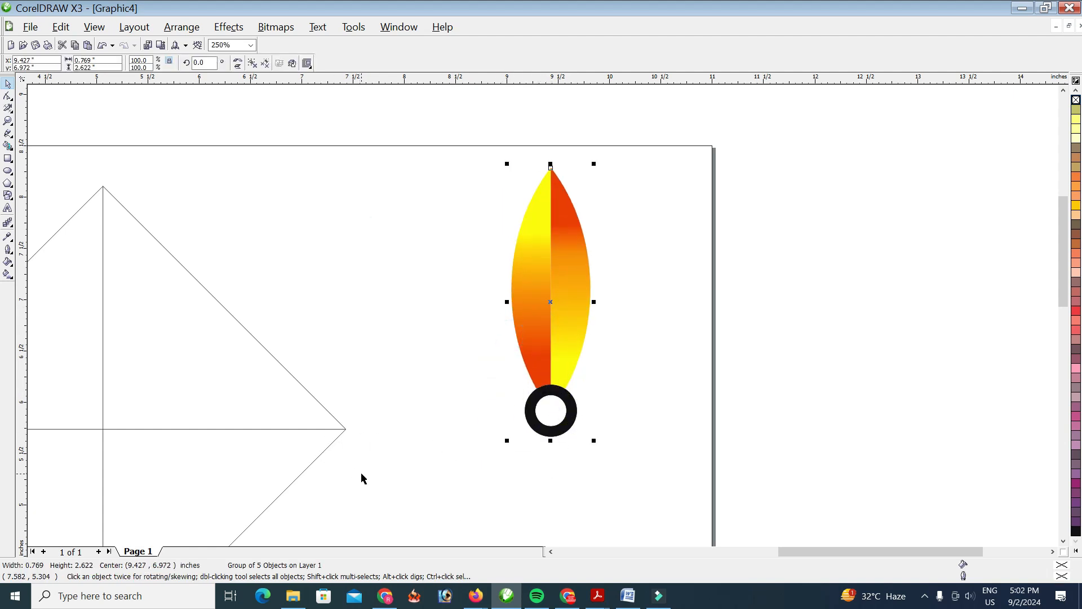
scroll(363, 477, down, 1)
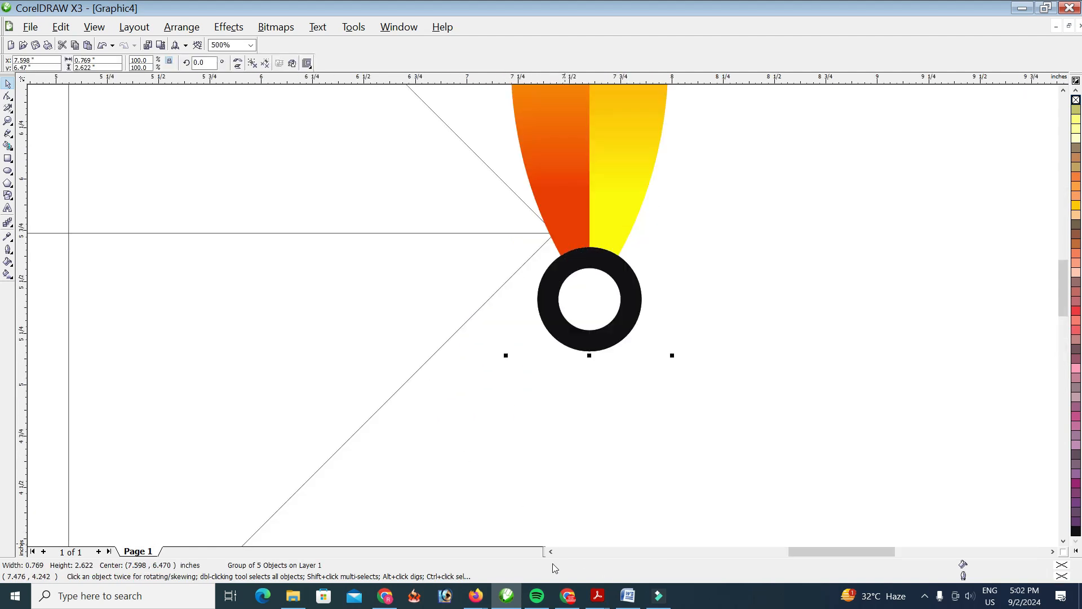
click(551, 552)
click(551, 552)
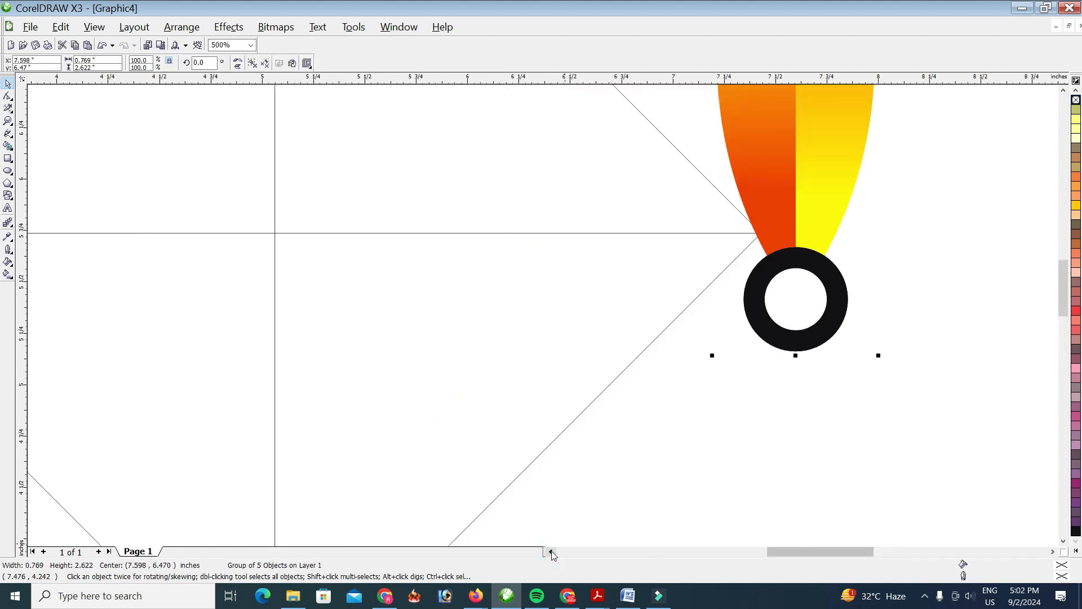
drag(899, 300, 378, 233)
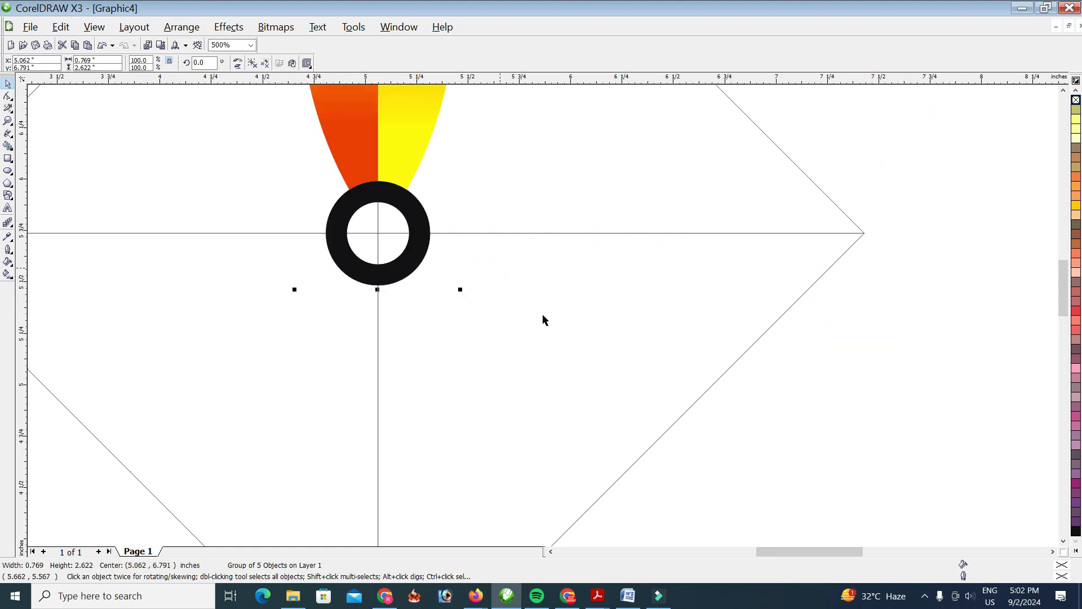
Make a copy of the petal group rotated 90° clockwise about the ring's centre and repeat it twice to get four petals
scroll(544, 317, down, 4)
scroll(516, 280, up, 2)
click(529, 259)
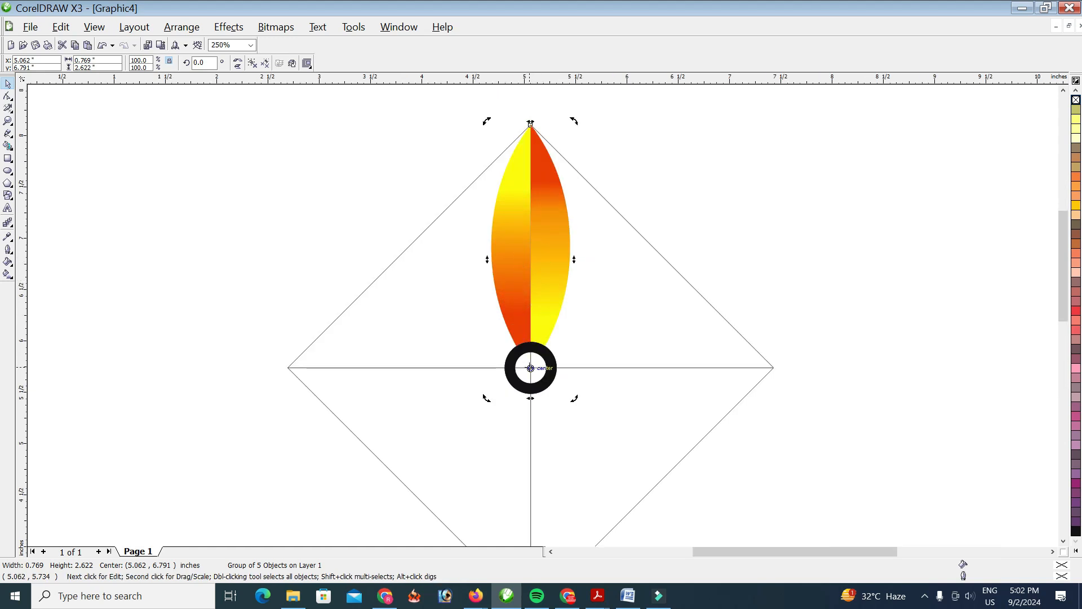
drag(573, 122, 778, 392)
right_click(778, 392)
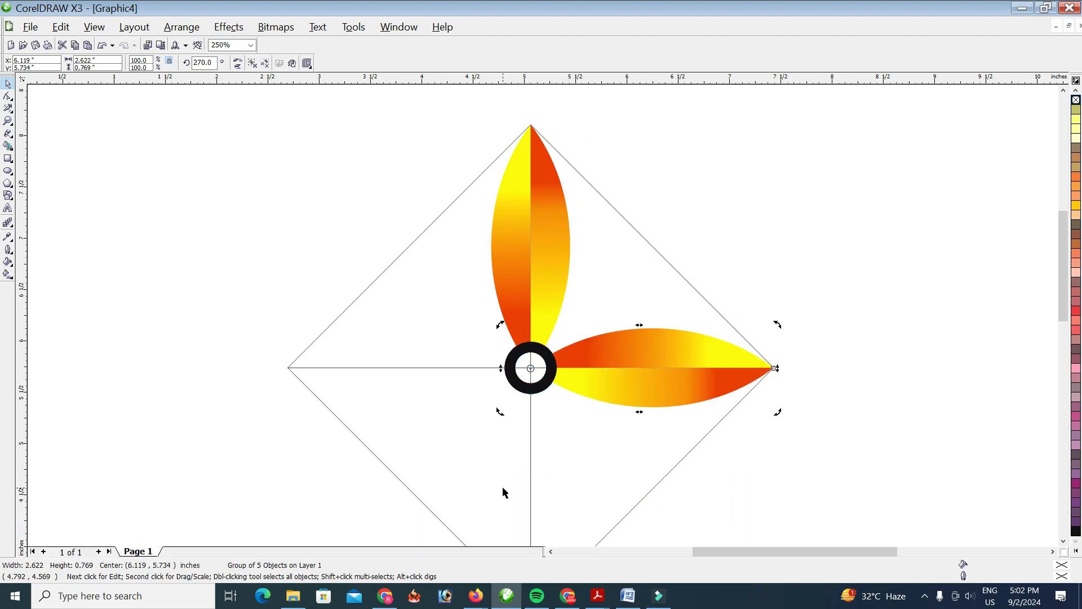
key(ctrl+r)
key(ctrl+r)
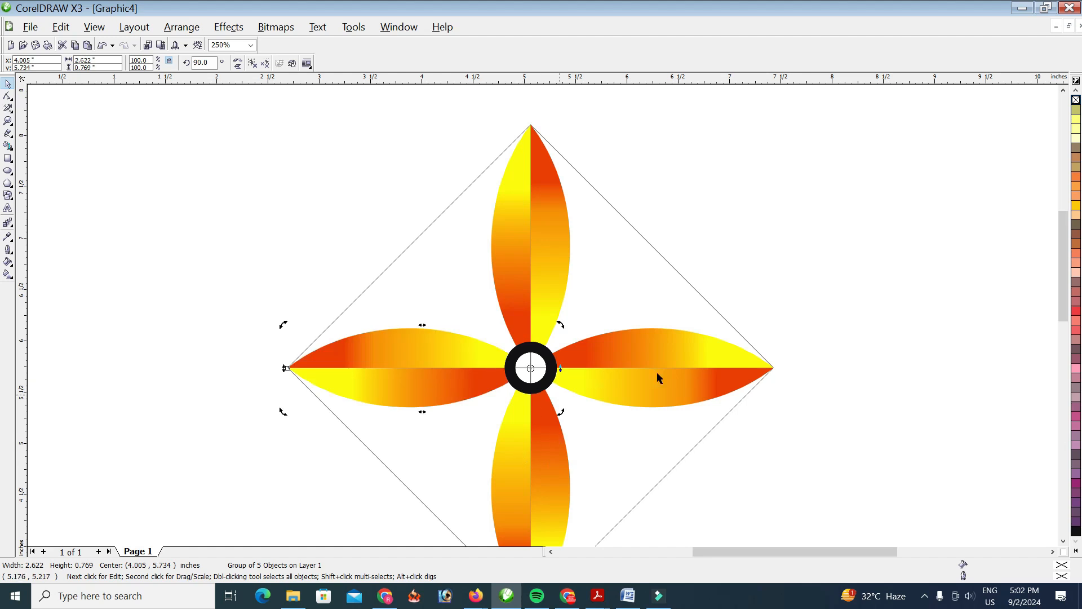
click(201, 176)
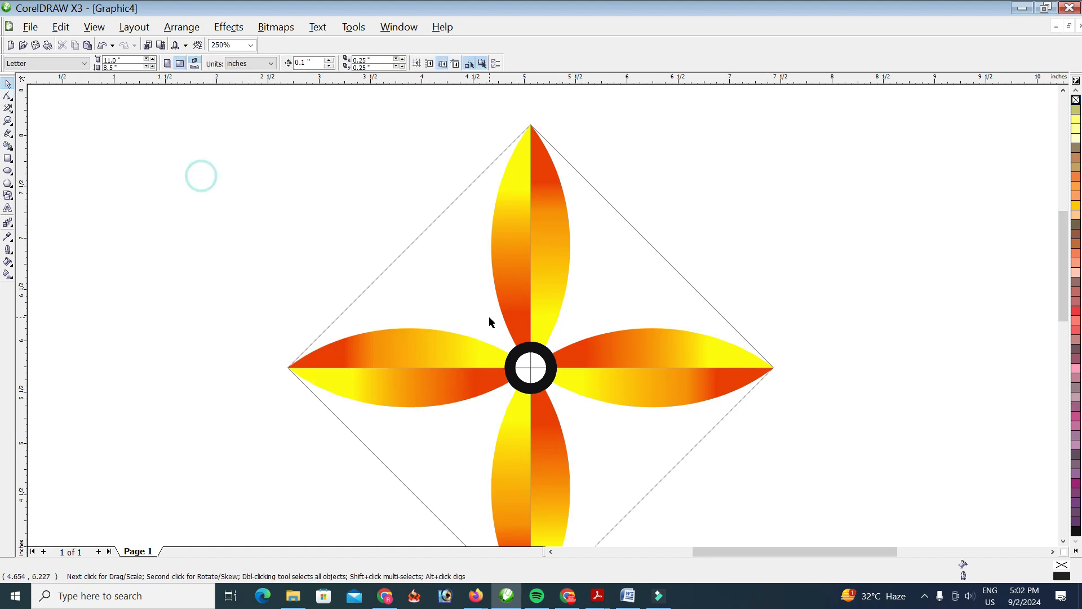
Select the whole flower design with its diamond and set its rotation angle to 0°
scroll(544, 250, down, 1)
drag(372, 247, 694, 521)
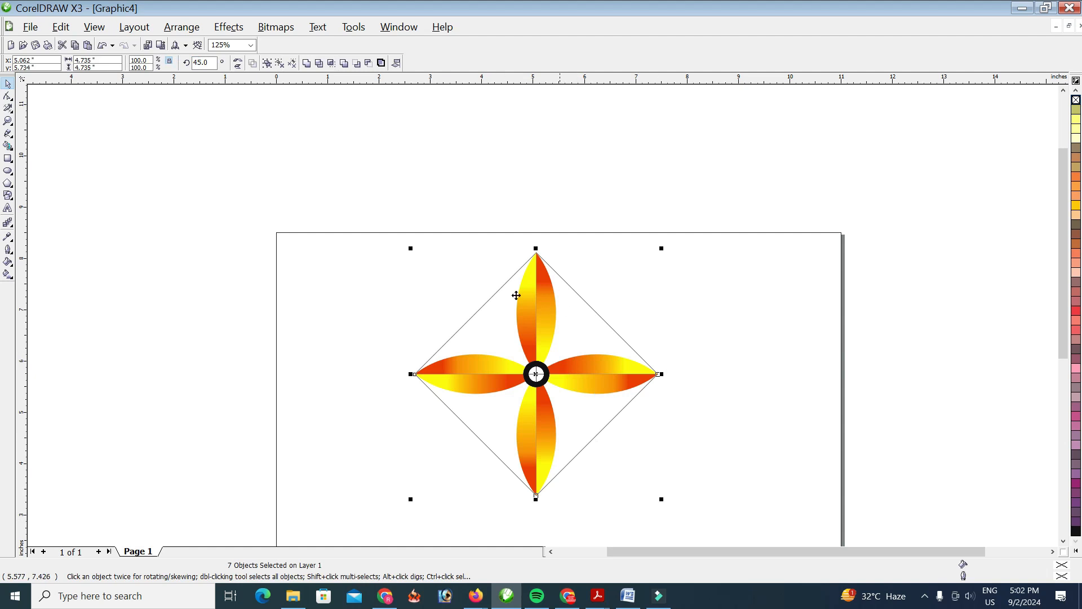
double_click(217, 62)
text(0)
key(Return)
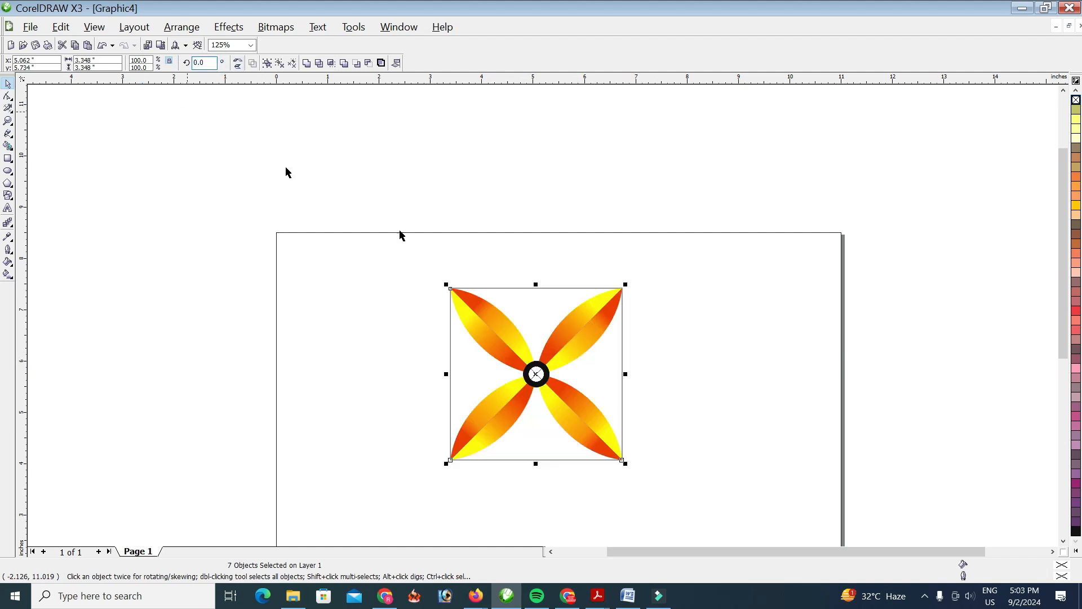
Smart-fill the region between the two upper petals, above the ring, with green as a new shape
scroll(546, 411, up, 1)
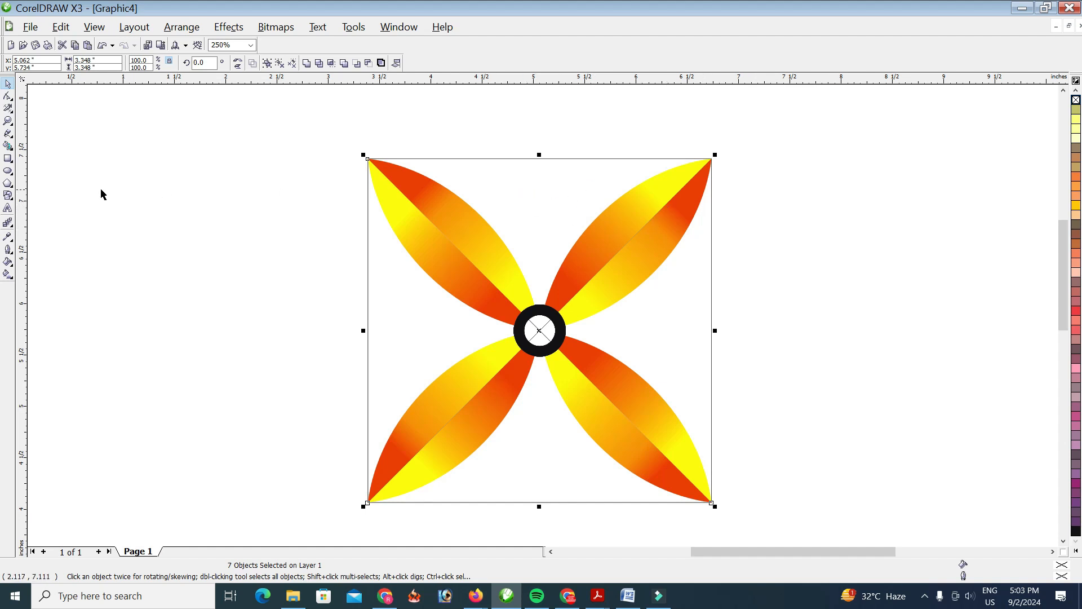
click(8, 146)
click(532, 201)
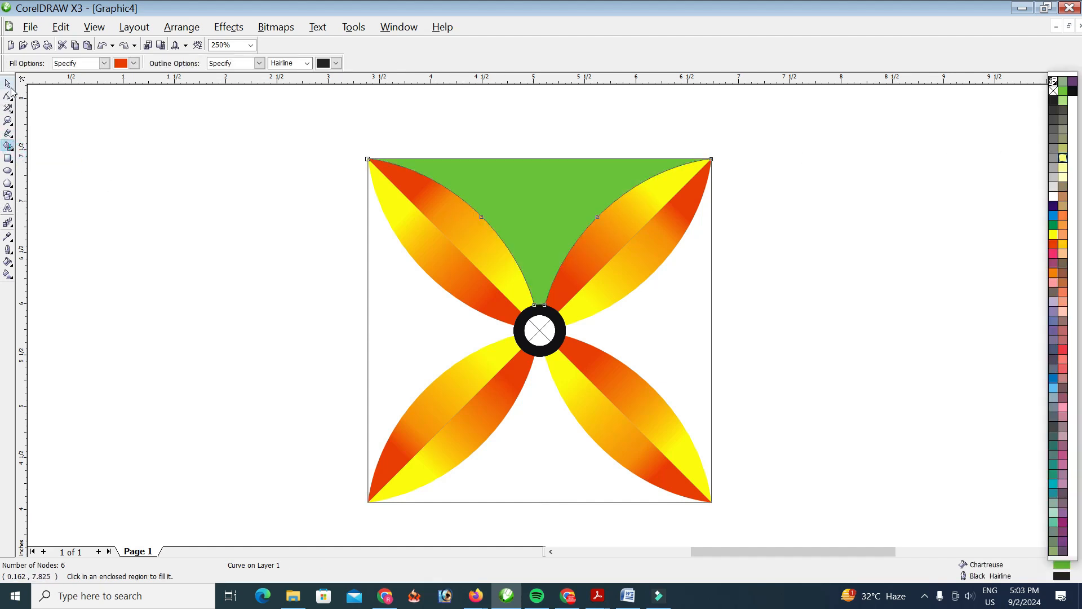
click(8, 84)
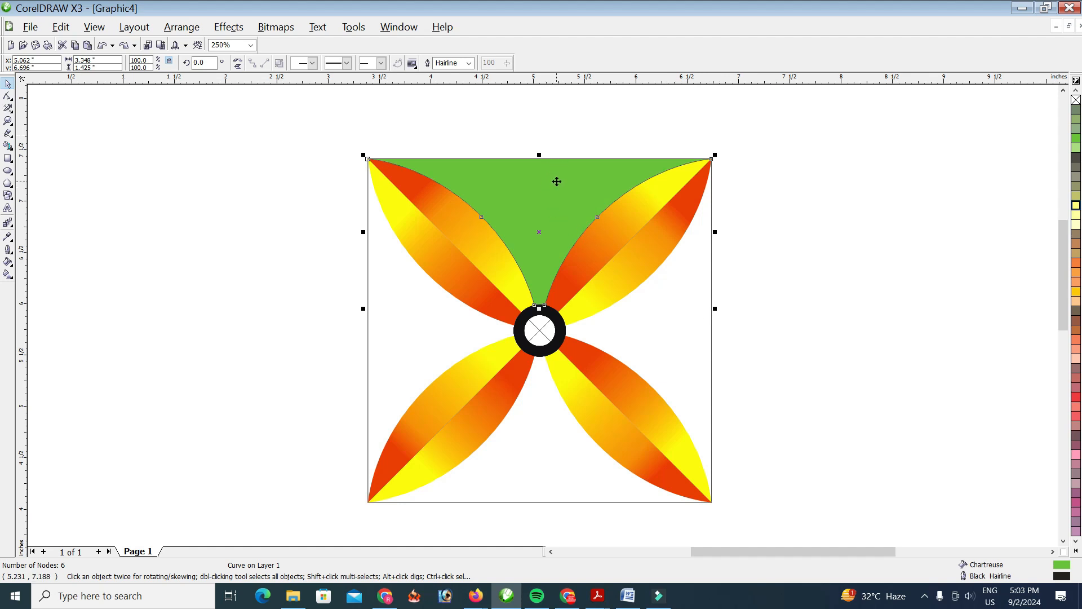
Make a copy of the green shape scaled to about 82.1% towards its upper-left corner and repeat it four times
drag(716, 309, 664, 280)
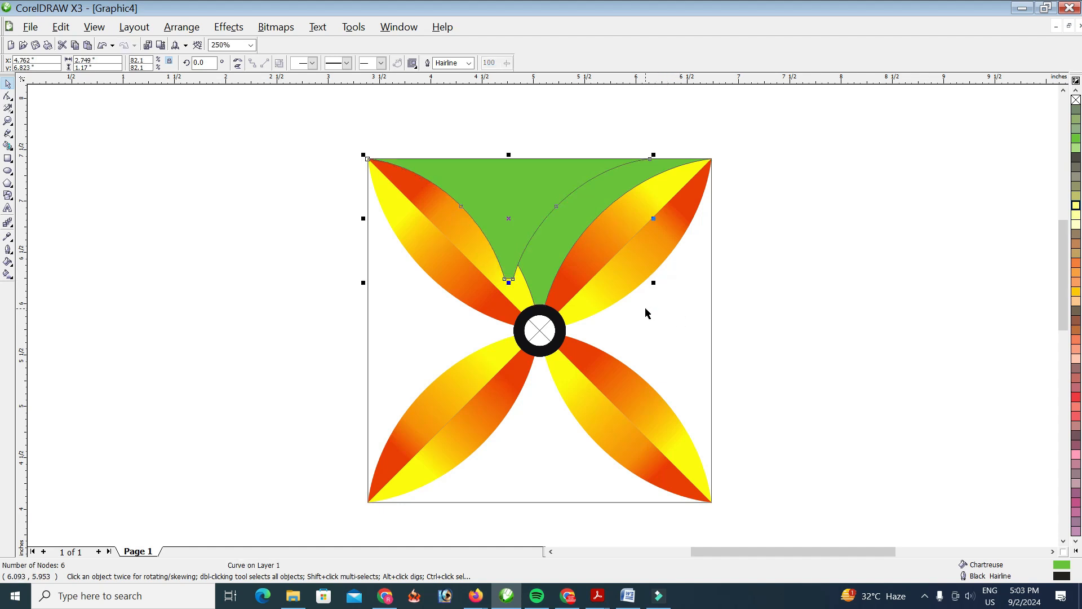
key(ctrl+r)
key(ctrl+r)
key(ctrl+r)
key(ctrl+r)
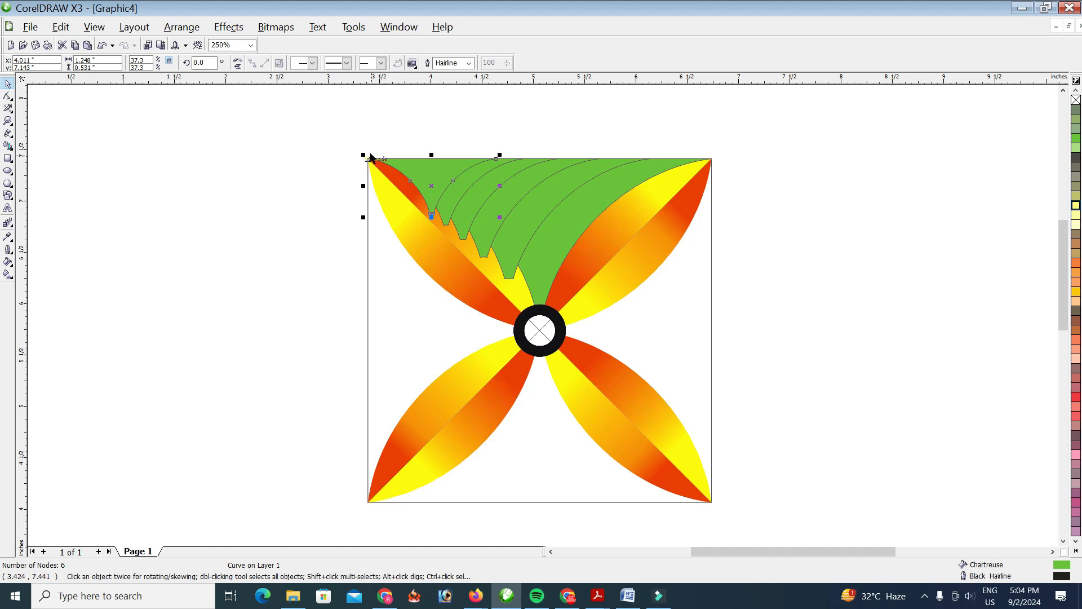
Select all six green shapes and align their centres vertically so they nest symmetrically
click(358, 126)
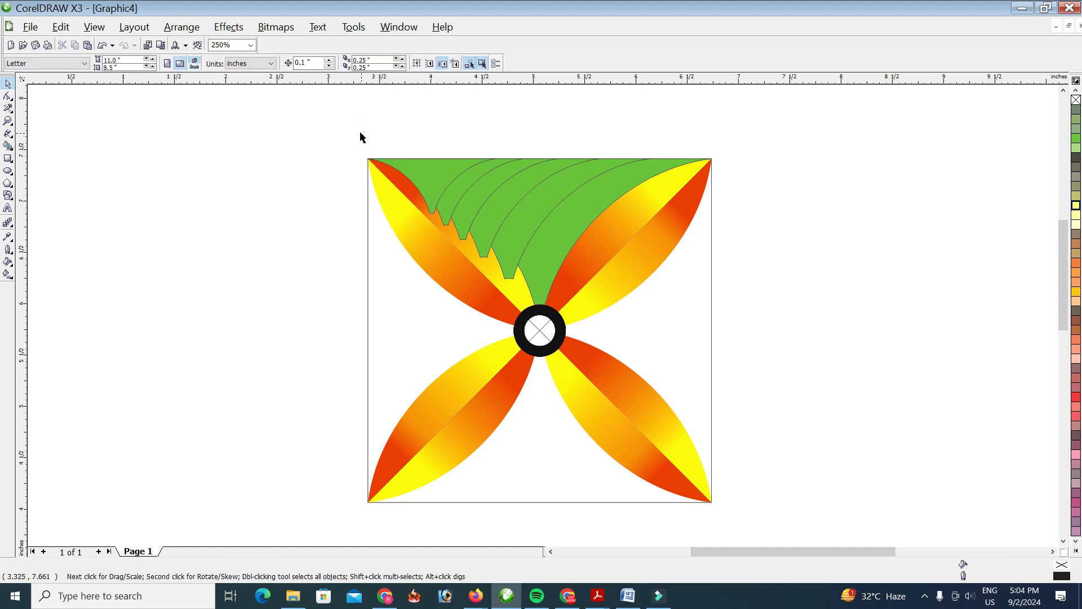
drag(717, 155, 337, 309)
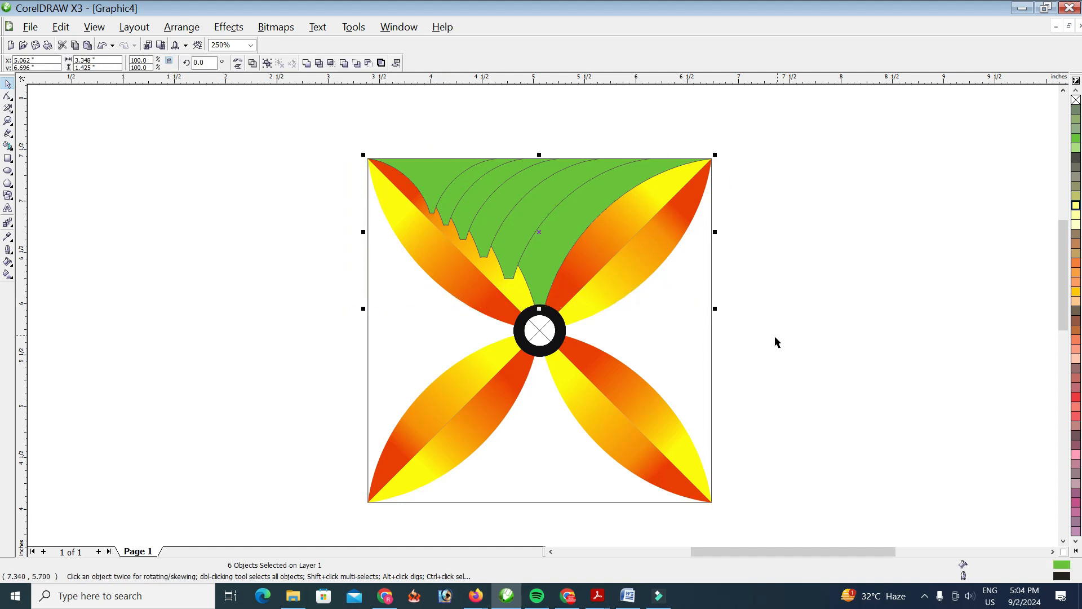
key(c)
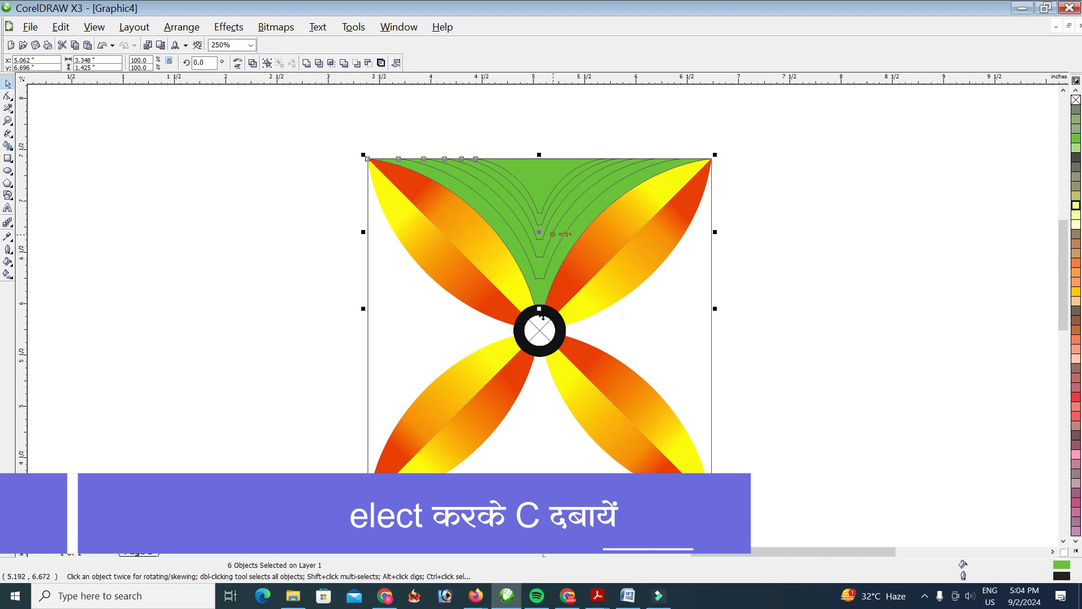
Fill the largest, outermost green shape with white
scroll(554, 234, up, 1)
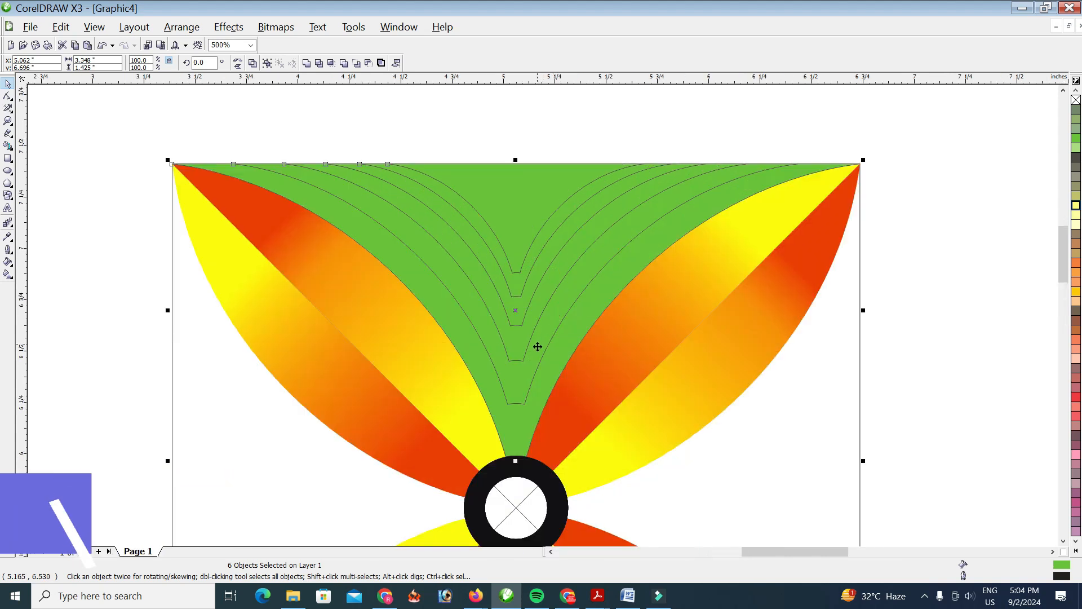
click(958, 308)
click(574, 328)
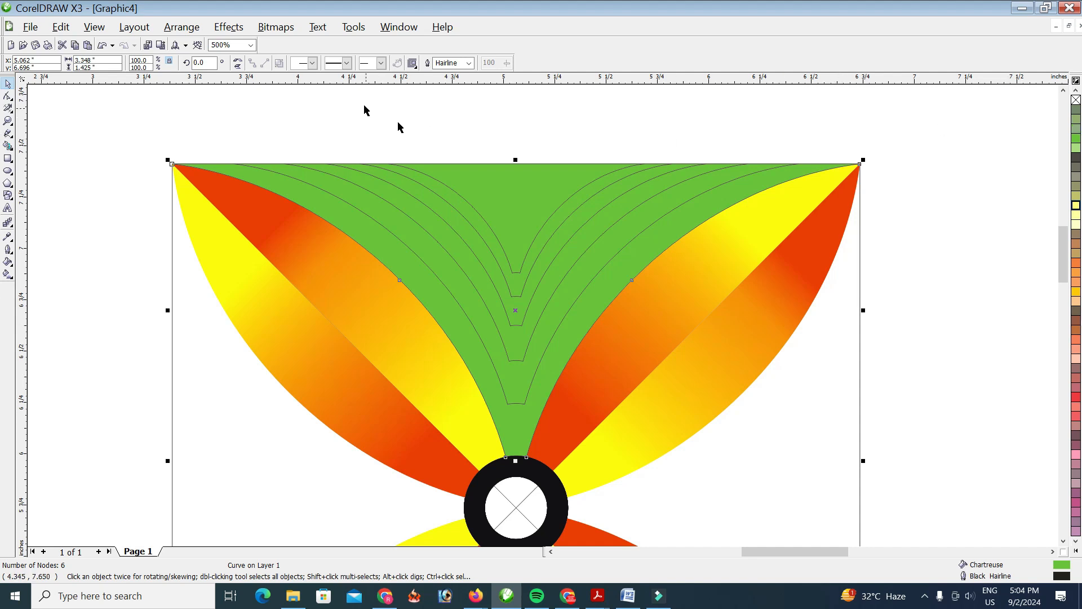
click(1076, 551)
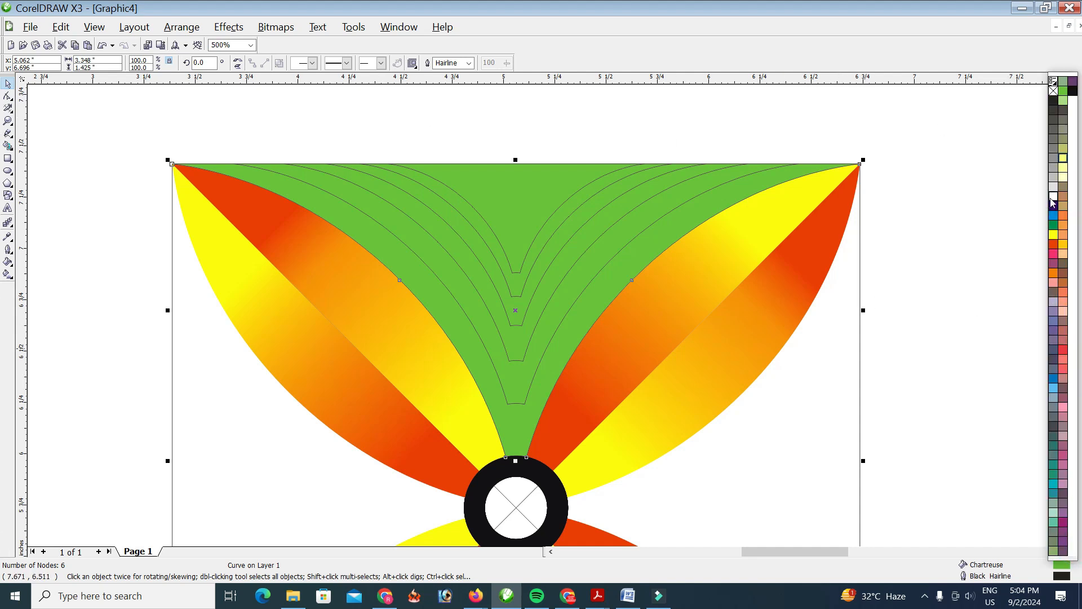
click(1052, 197)
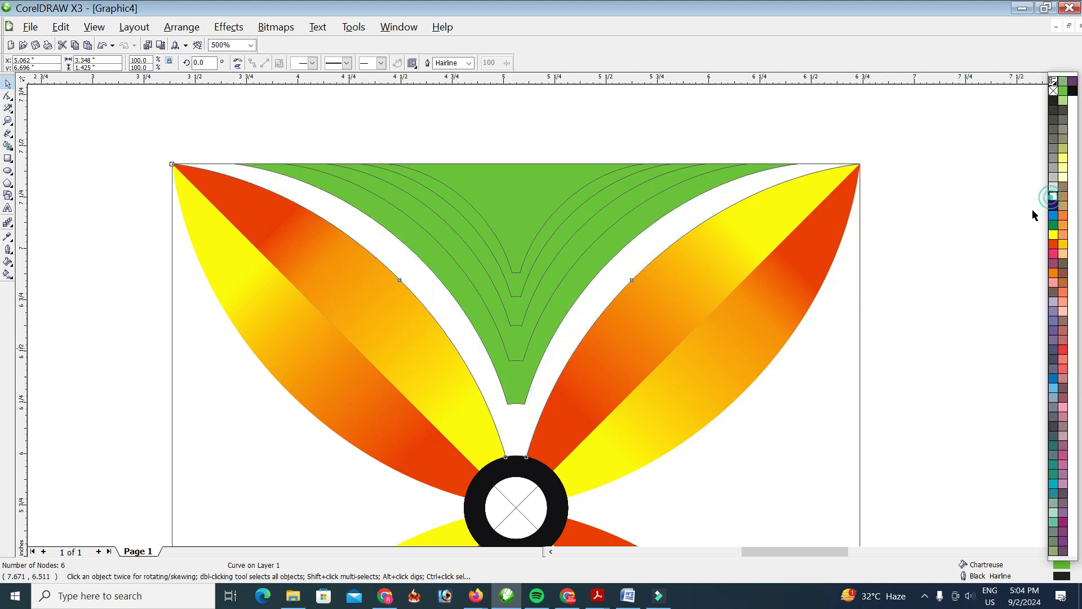
click(540, 306)
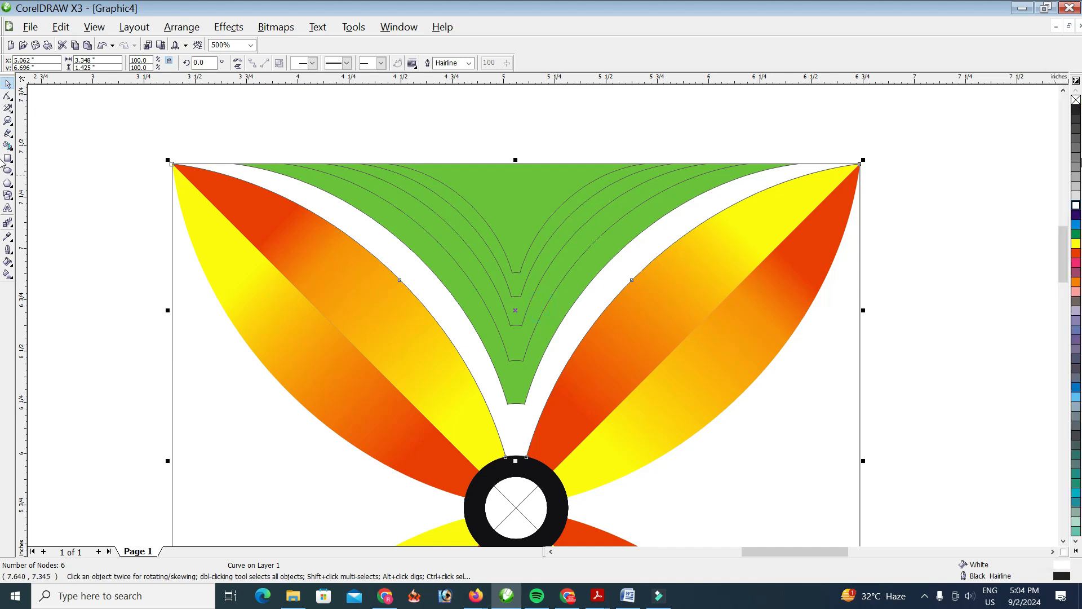
click(1077, 215)
key(ctrl+z)
Fill the third nested shape from the outside with blue, the fifth with yellow and the innermost with magenta
click(540, 299)
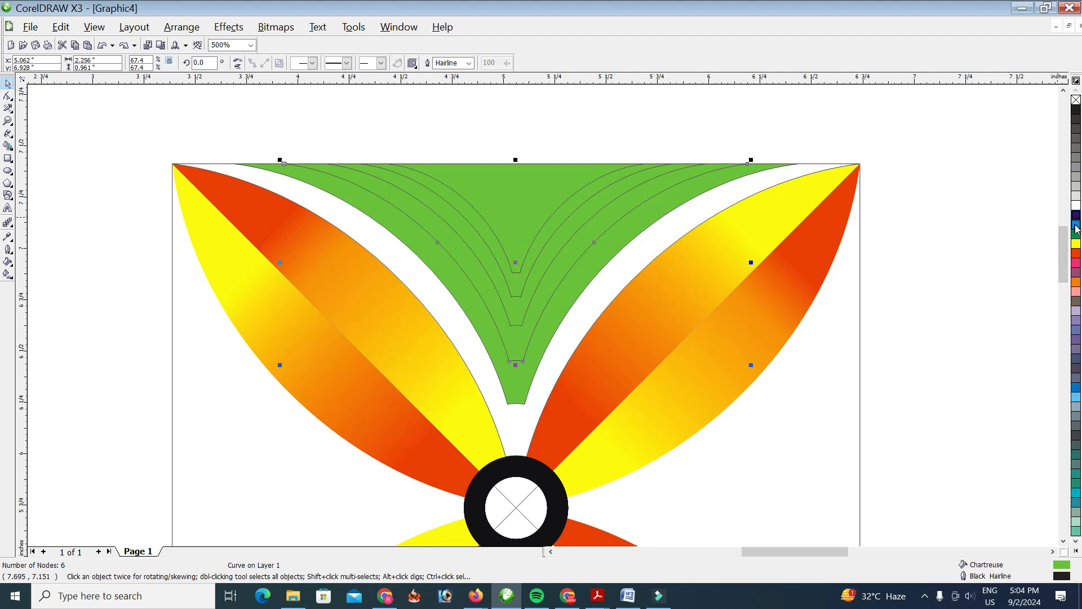
click(1076, 225)
click(539, 255)
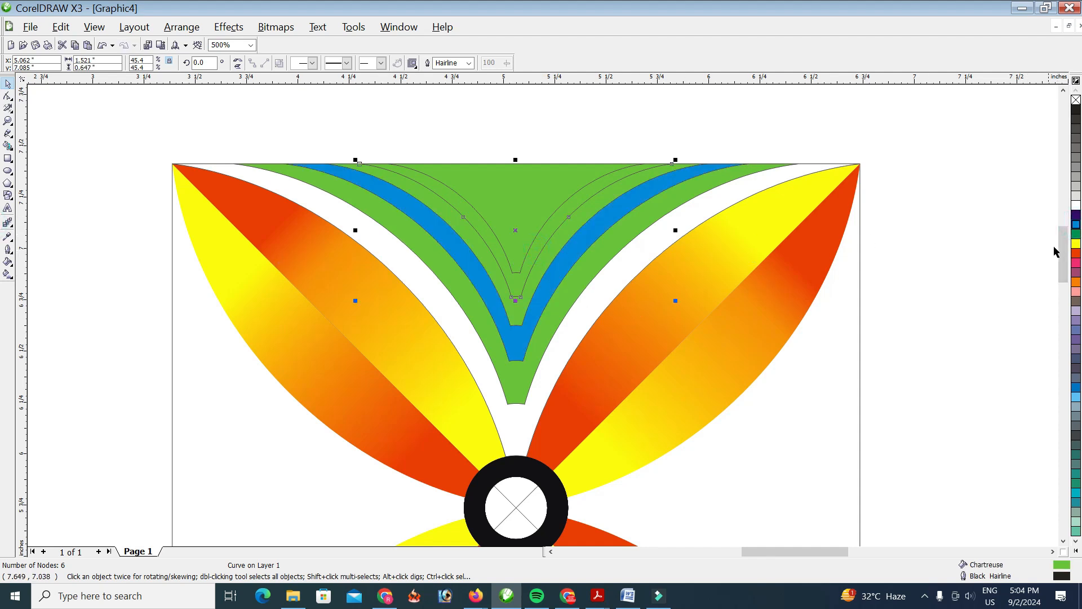
click(1076, 244)
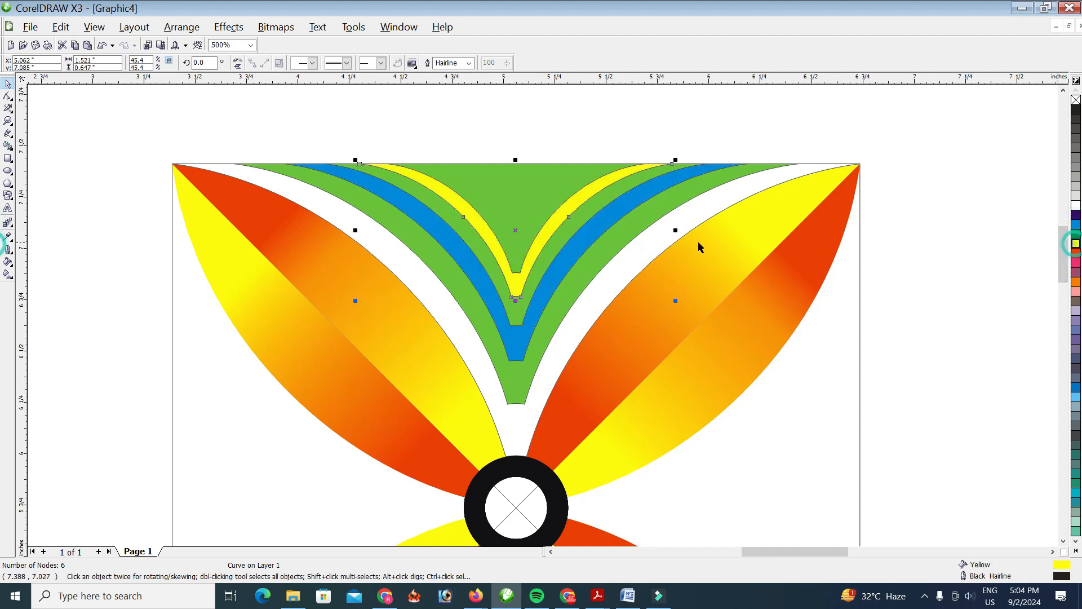
click(526, 217)
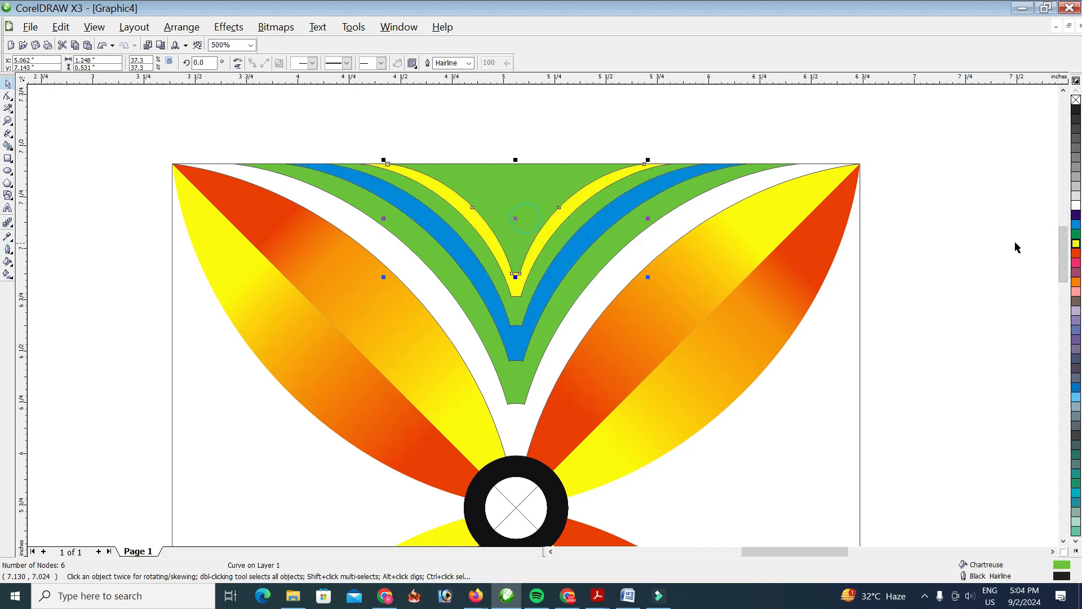
click(1076, 263)
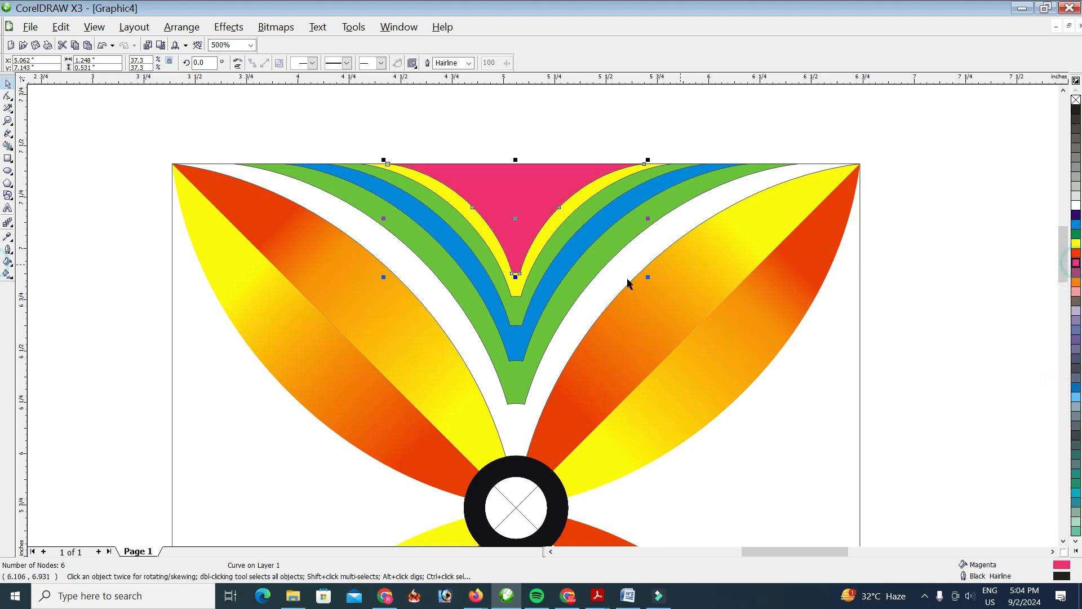
Remove the outlines from the five coloured shapes inside the white one and group them
click(200, 366)
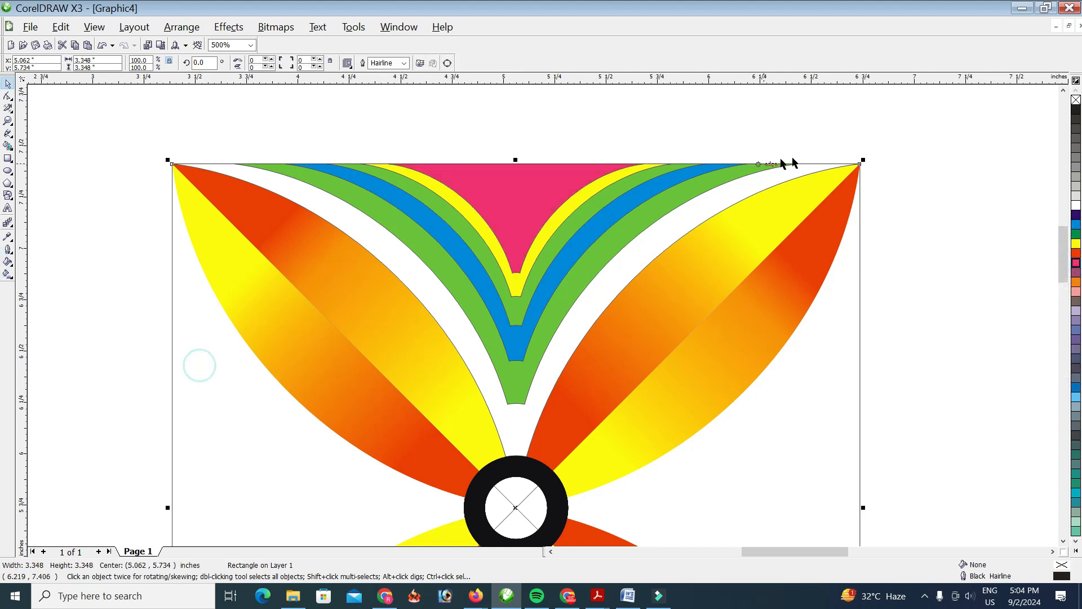
drag(827, 124, 164, 429)
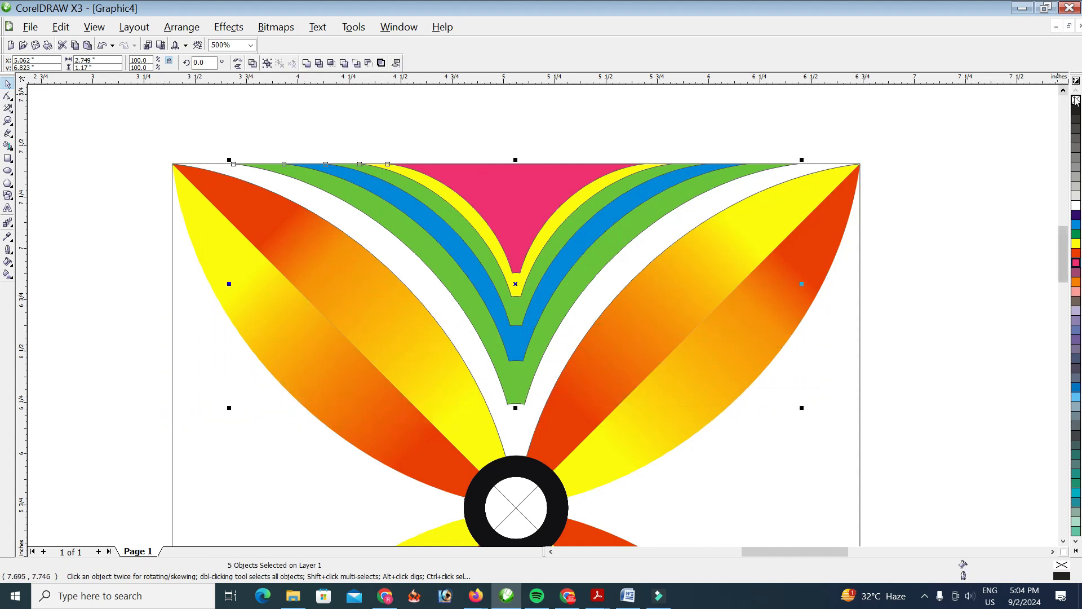
click(414, 131)
drag(274, 208, 862, 407)
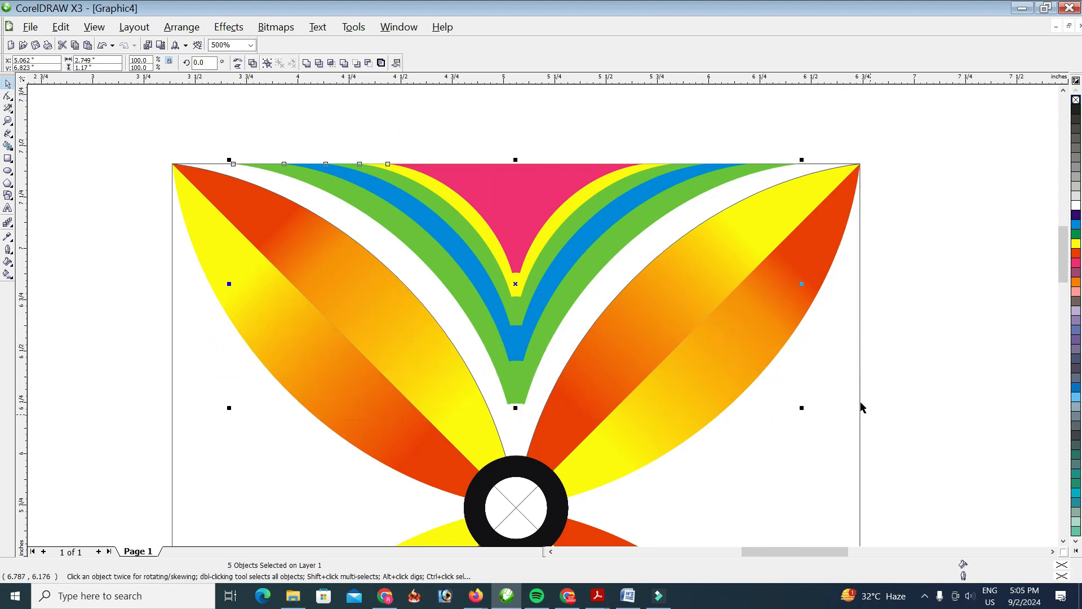
click(267, 63)
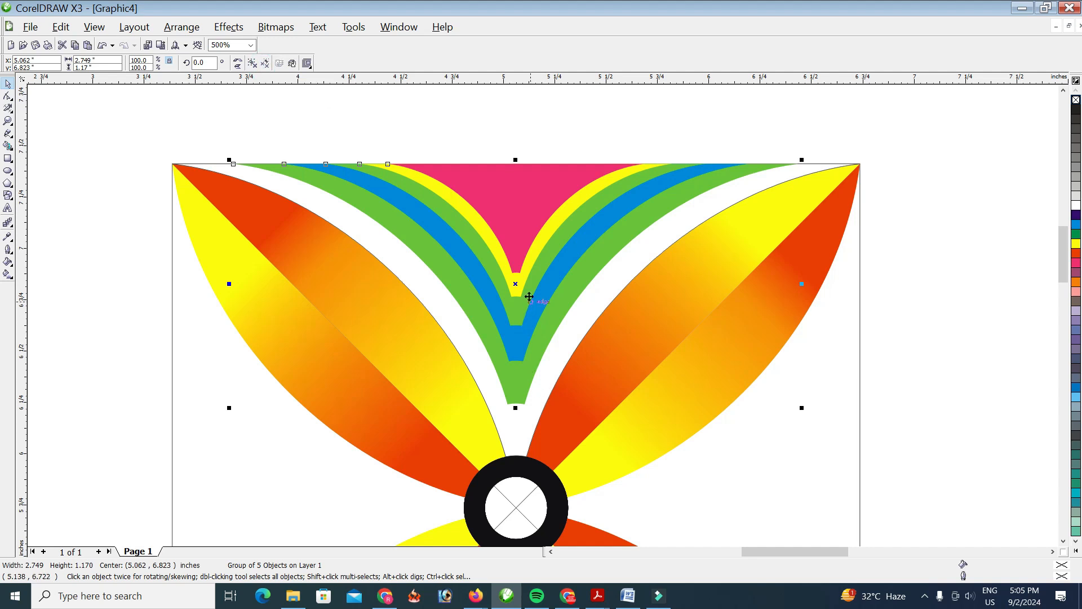
Make a copy of the coloured group rotated 90° clockwise about the ring's centre and repeat it twice to fill all four sides
click(517, 284)
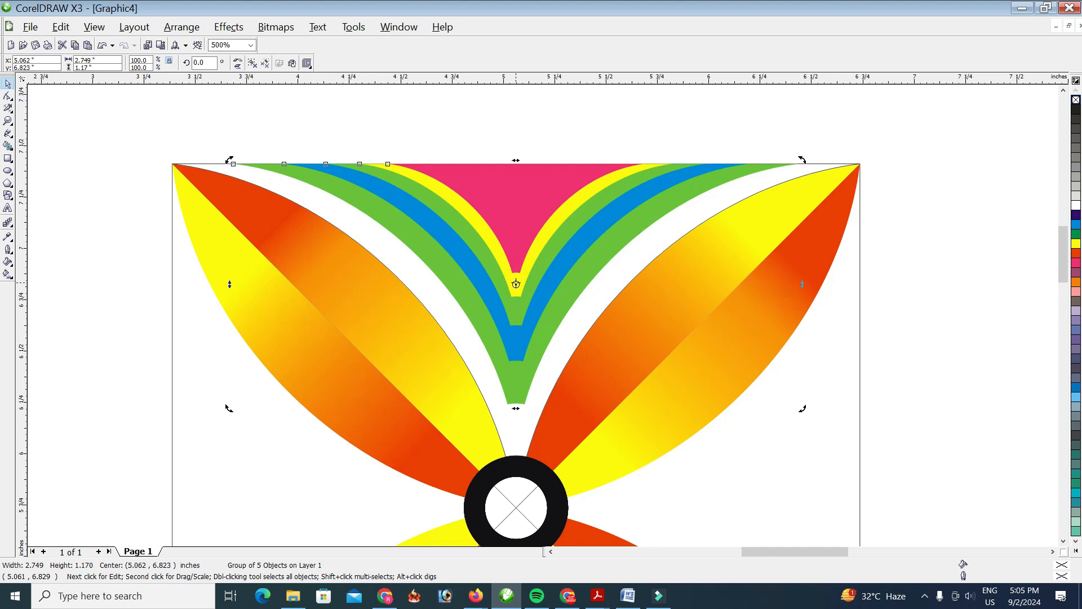
drag(517, 284, 516, 508)
scroll(543, 320, down, 1)
drag(536, 243, 538, 516)
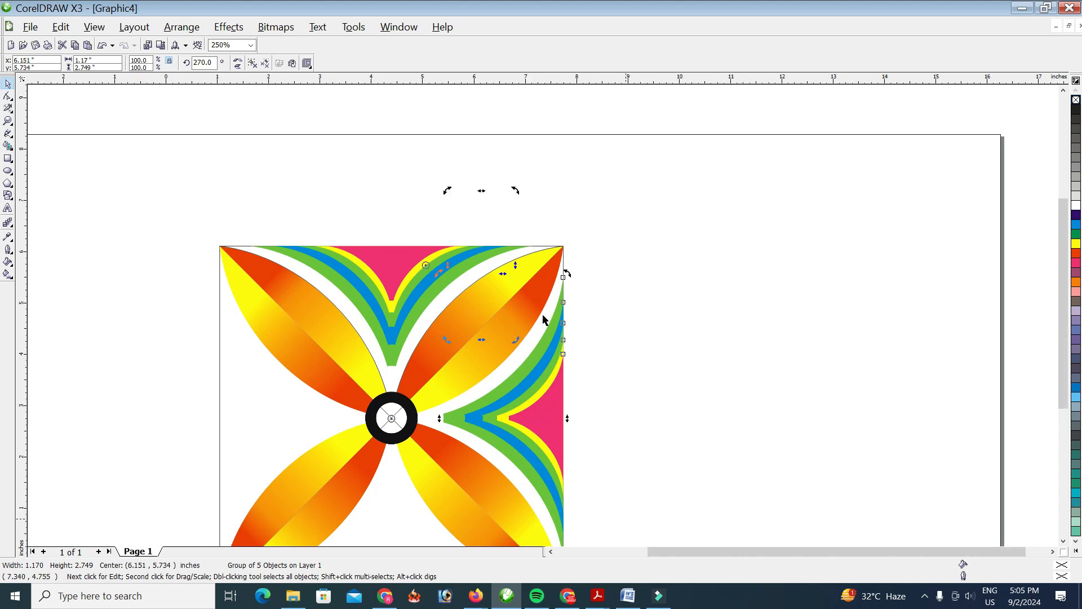
scroll(545, 320, down, 1)
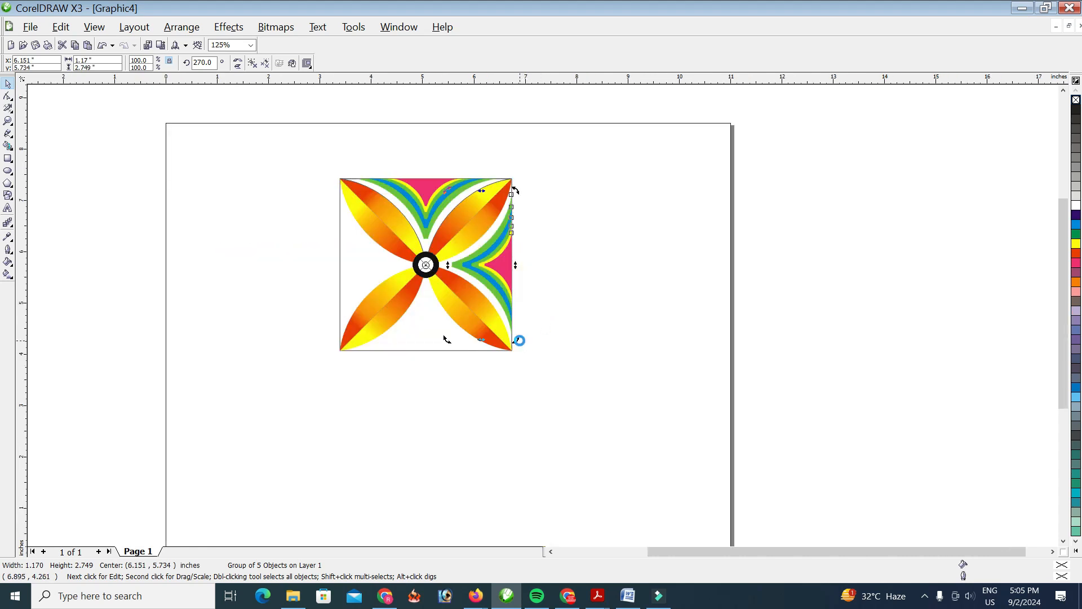
key(ctrl+r)
key(ctrl+r)
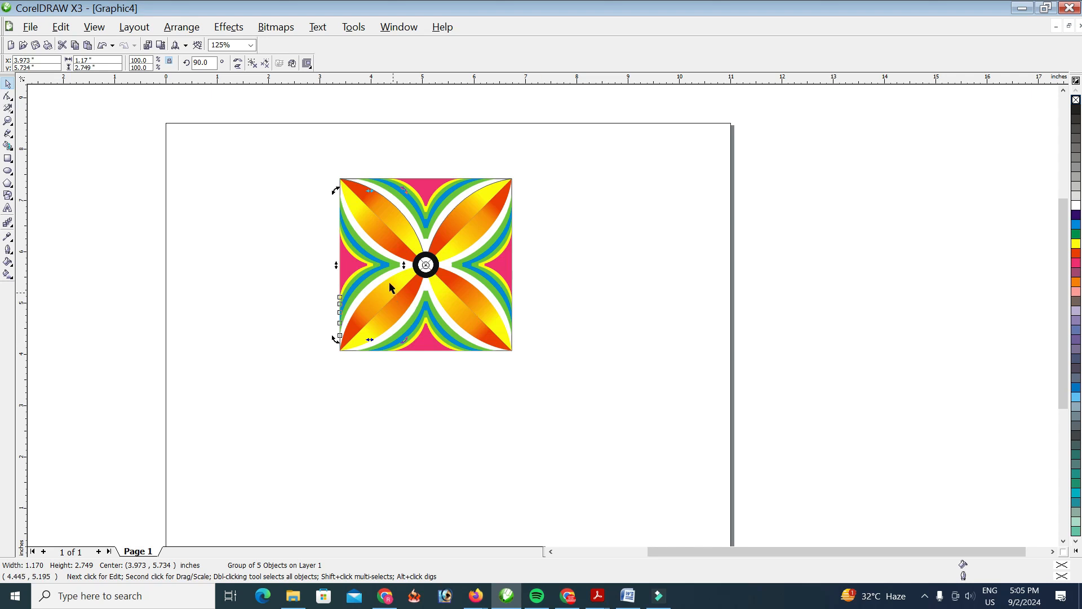
Remove the outline from the white shape between the two upper petals
scroll(389, 282, up, 1)
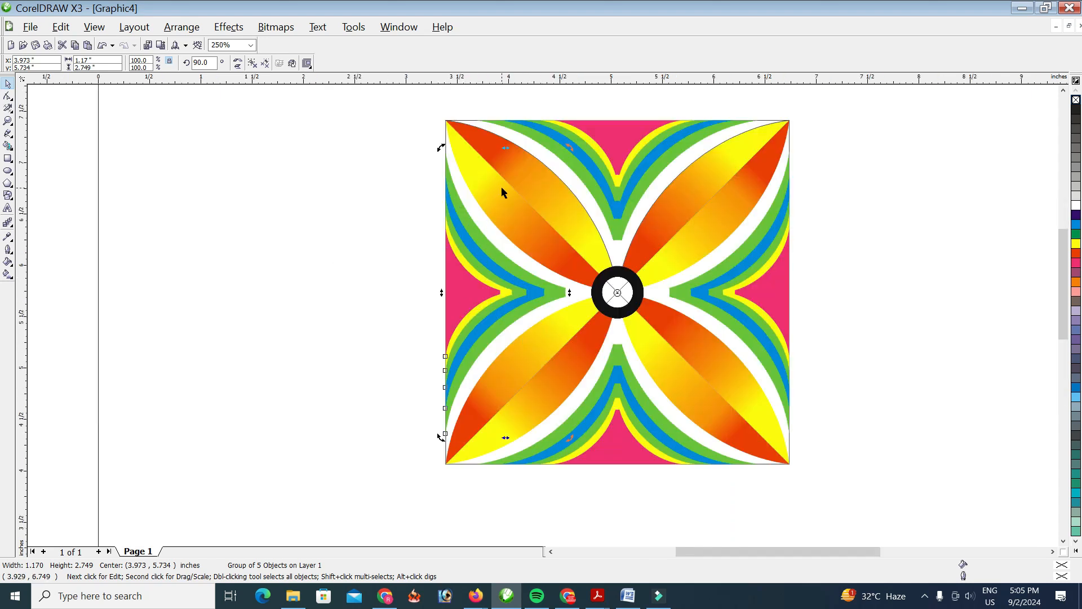
click(417, 421)
scroll(542, 313, up, 1)
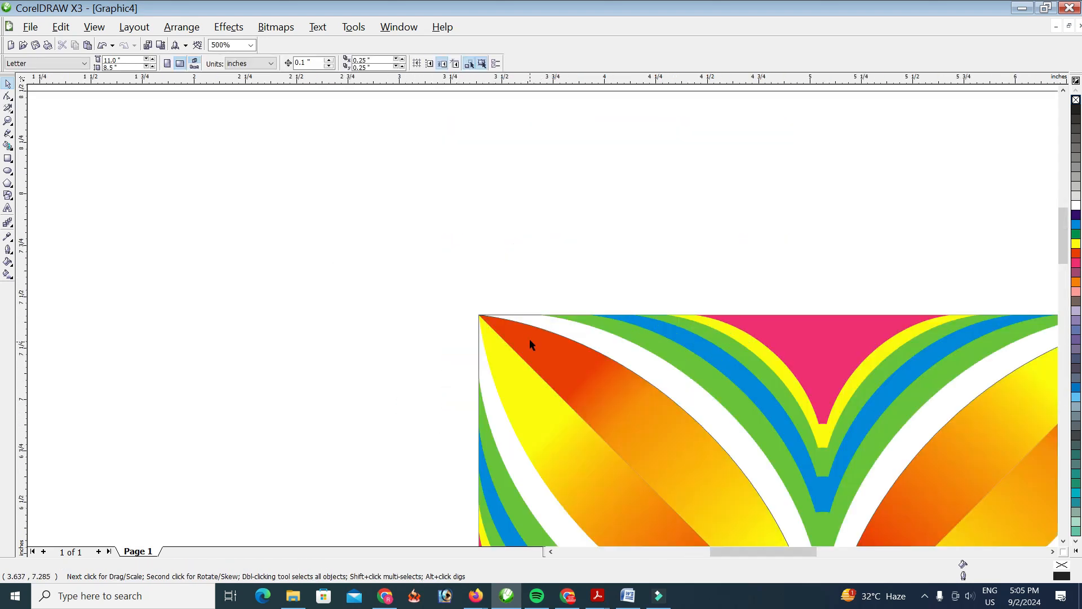
click(533, 323)
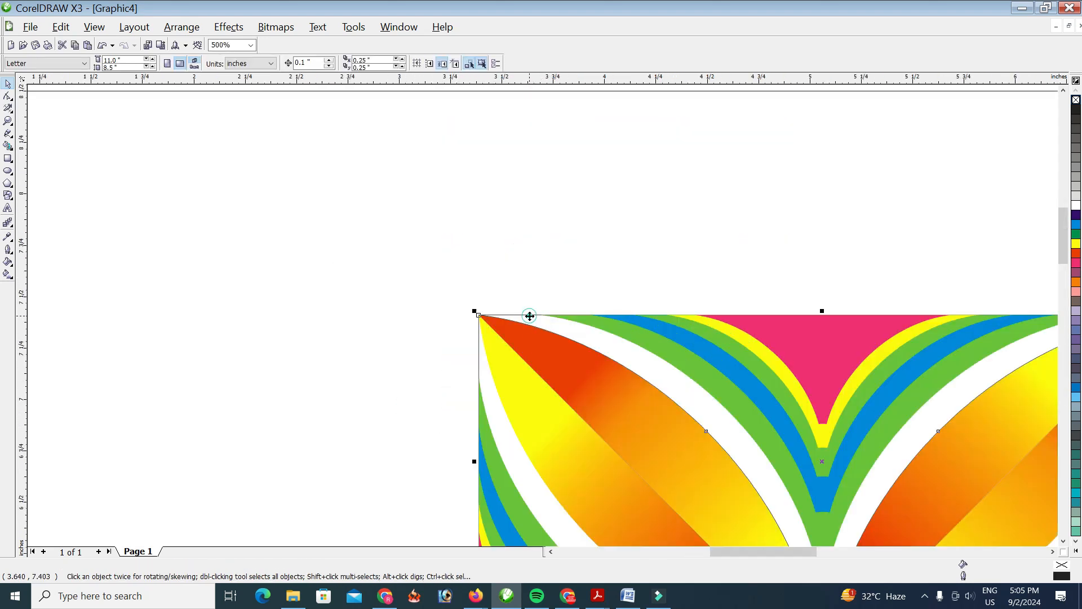
right_click(1076, 101)
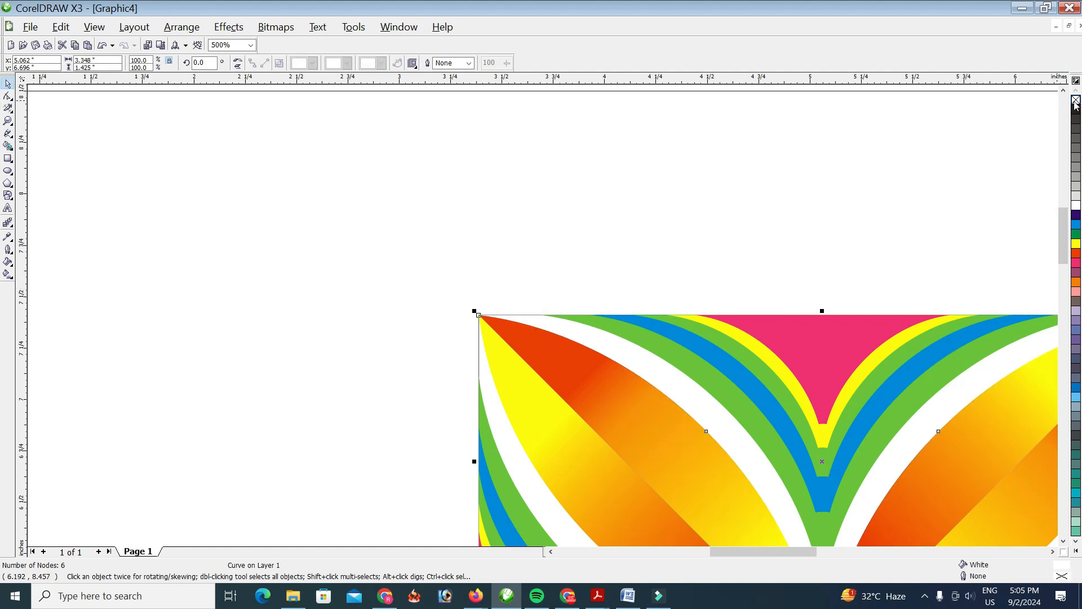
click(891, 198)
Delete the square frame around the design and the two diagonal lines crossing inside the ring
click(530, 316)
key(Delete)
scroll(637, 380, down, 1)
scroll(632, 405, up, 1)
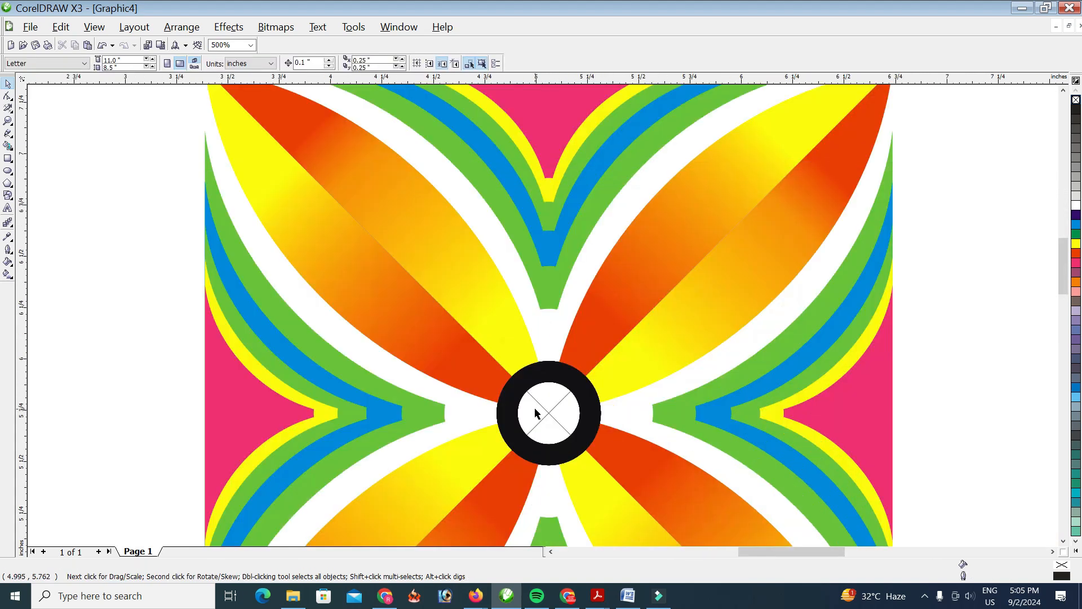
click(547, 416)
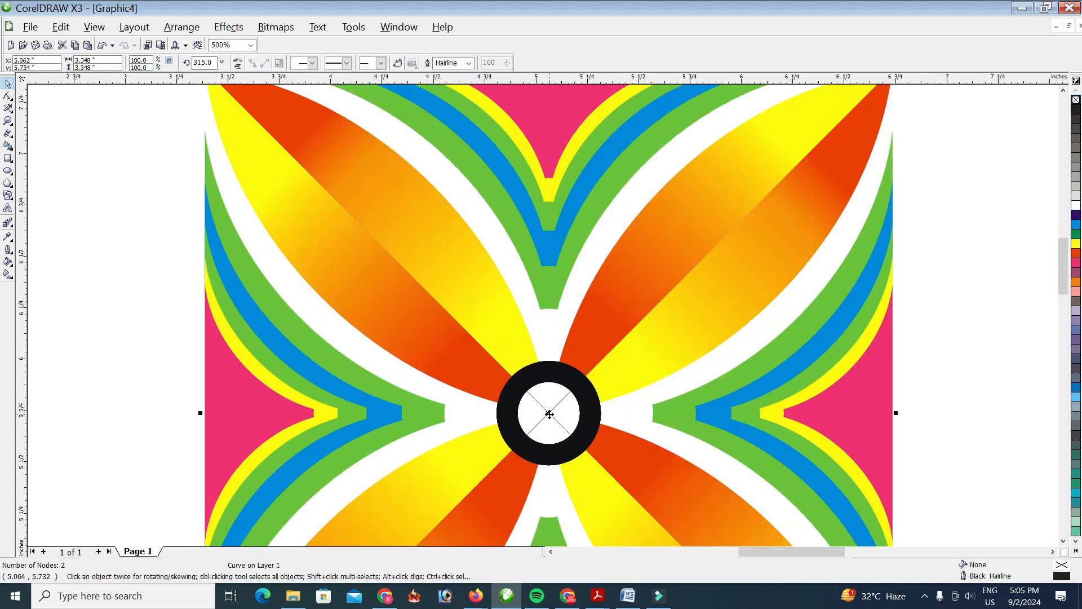
key(Delete)
click(550, 415)
key(Delete)
scroll(548, 322, down, 1)
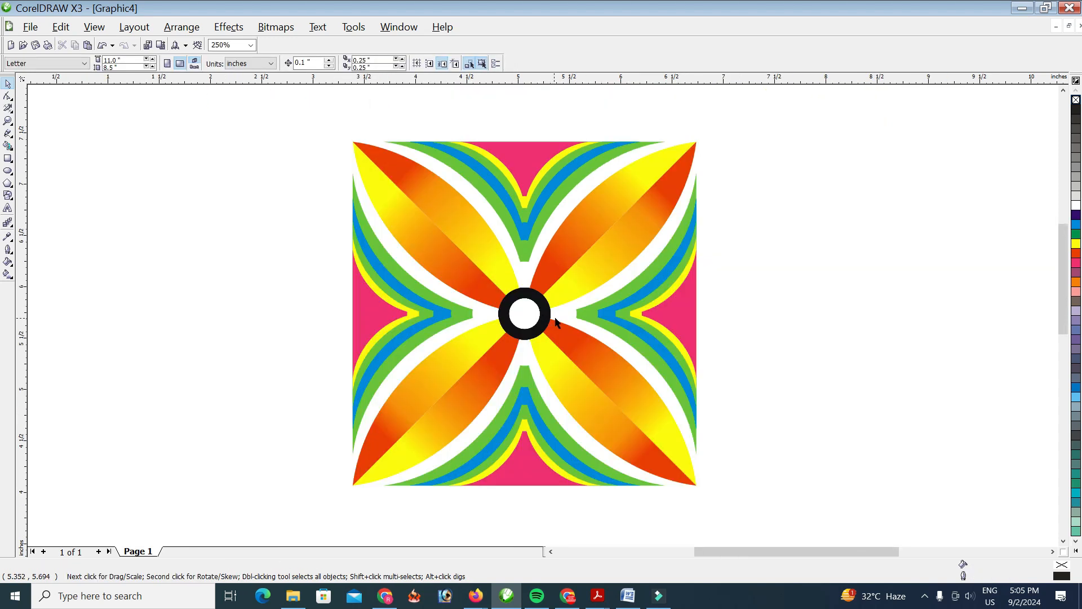
Group the flower into a 1.576-inch tile near the page's upper-left corner and repeat mirrored copies rightward into a row of seven
drag(333, 145, 713, 491)
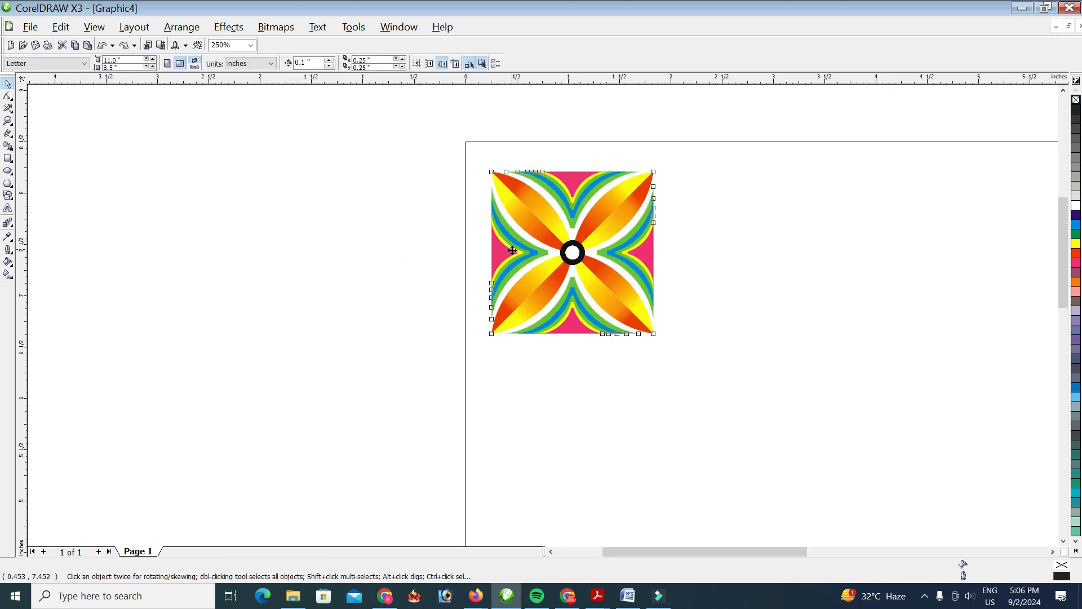
drag(491, 254, 699, 257)
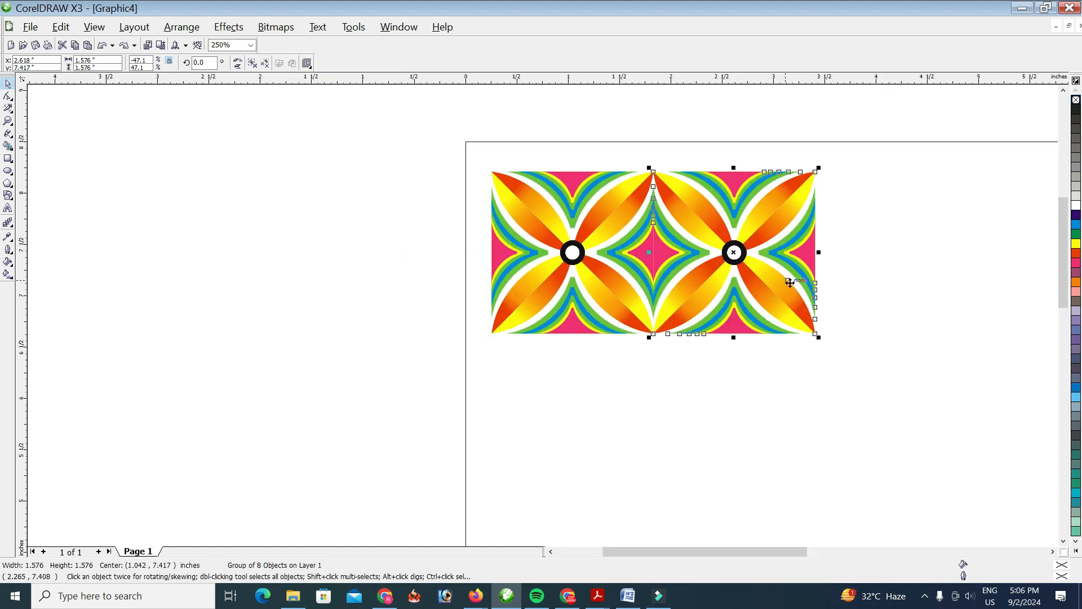
scroll(861, 327, down, 1)
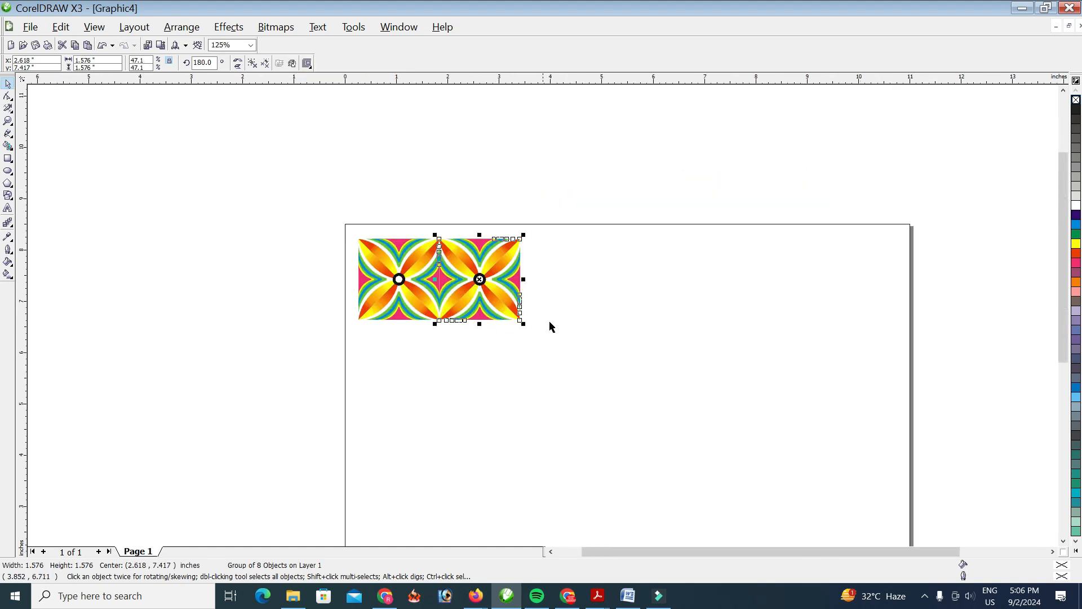
key(ctrl+r)
key(ctrl+r)
key(ctrl+r)
key(ctrl+r)
key(ctrl+r)
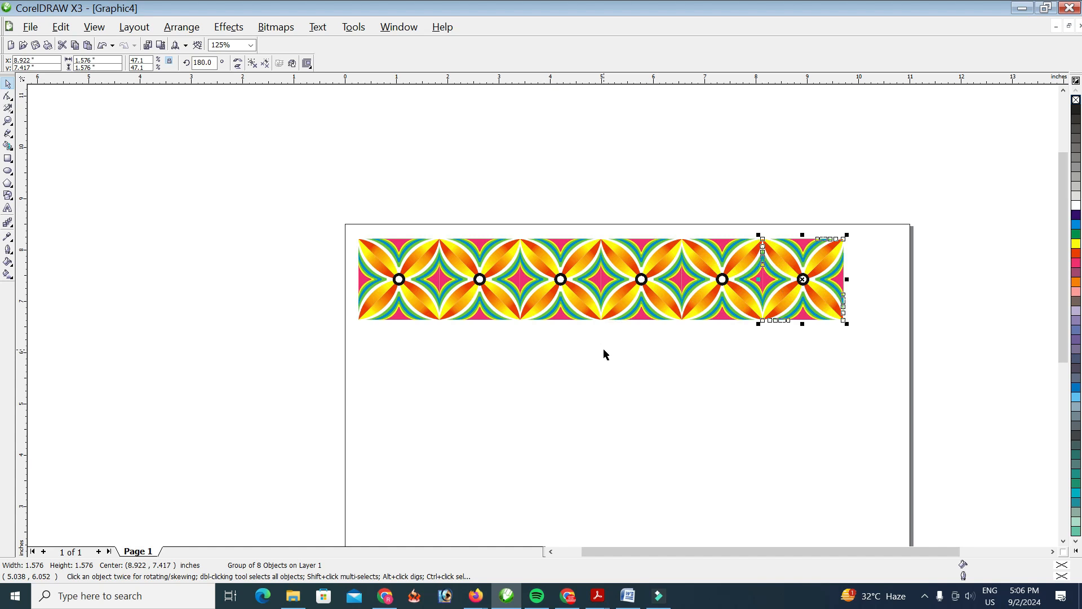
Select the whole row of seven flower tiles and nudge it 0.3 inches left so it spans the page width
mouse_move(315, 236)
mouse_down()
mouse_move(707, 315)
mouse_move(978, 332)
mouse_up()
key(Left)
key(Left)
key(Left)
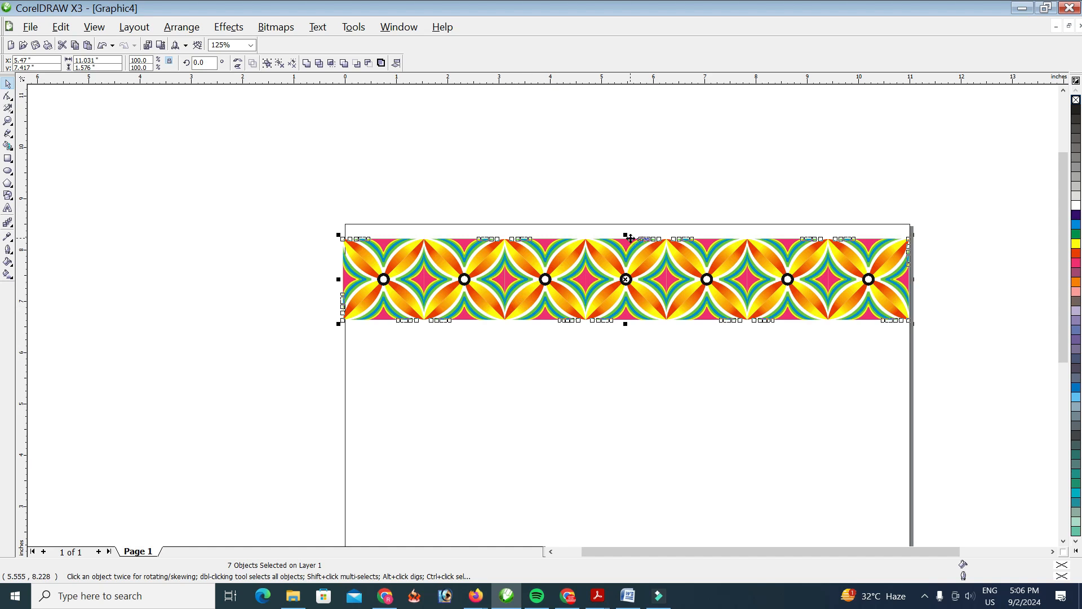
Mirror a copy of the tile row directly below it and repeat the operation three times to make five rows
drag(626, 234, 629, 389)
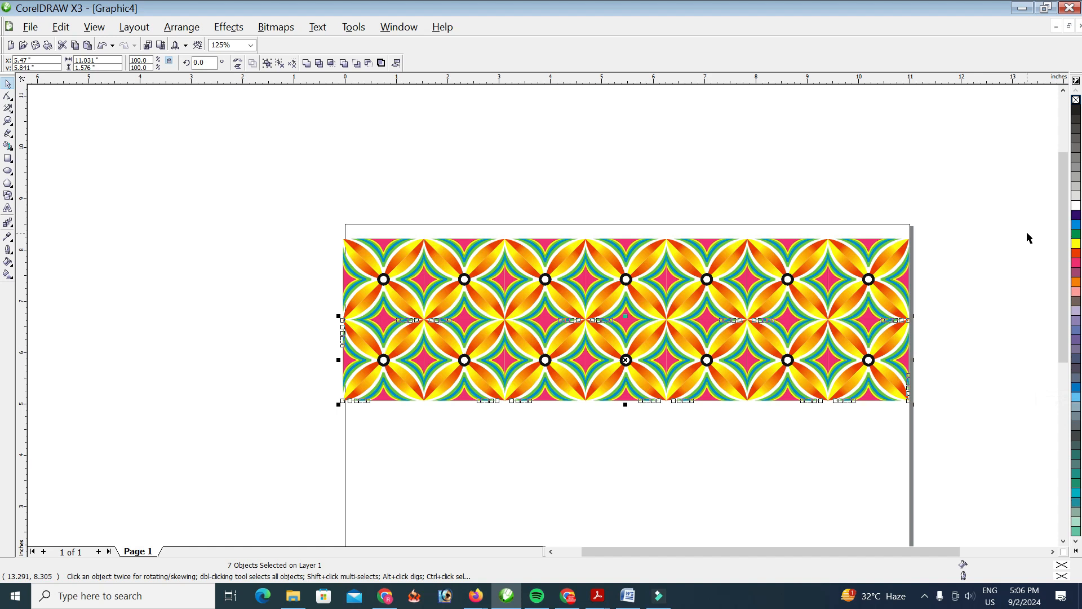
key(ctrl+r)
key(ctrl+r)
key(ctrl+r)
scroll(972, 361, down, 1)
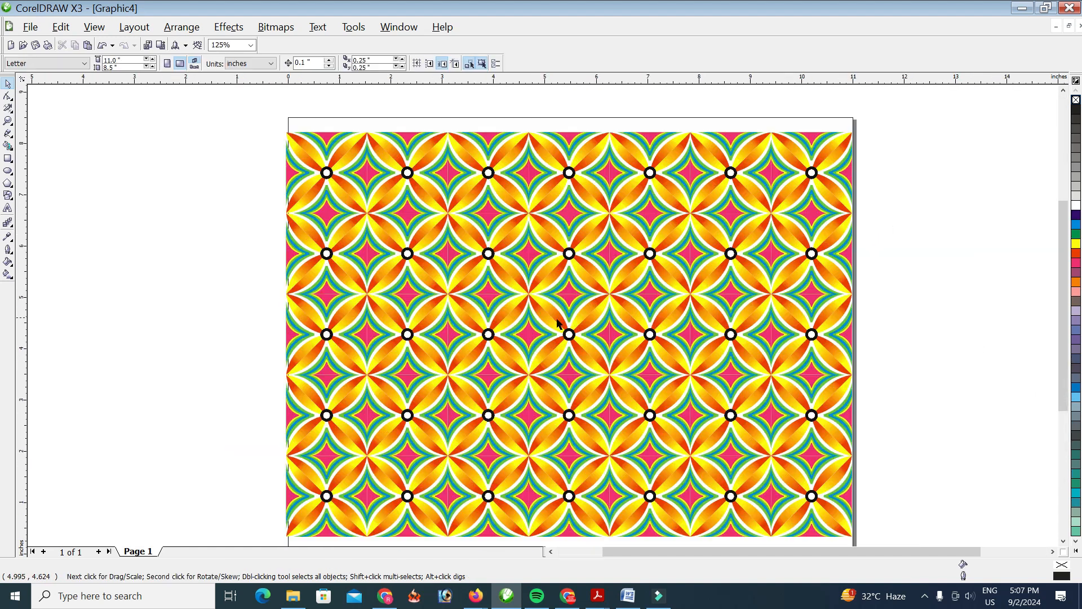
Group all 35 flower tiles and move the pattern about 1.1 inches left, past the page's left edge
drag(800, 552, 811, 556)
drag(1071, 308, 1071, 319)
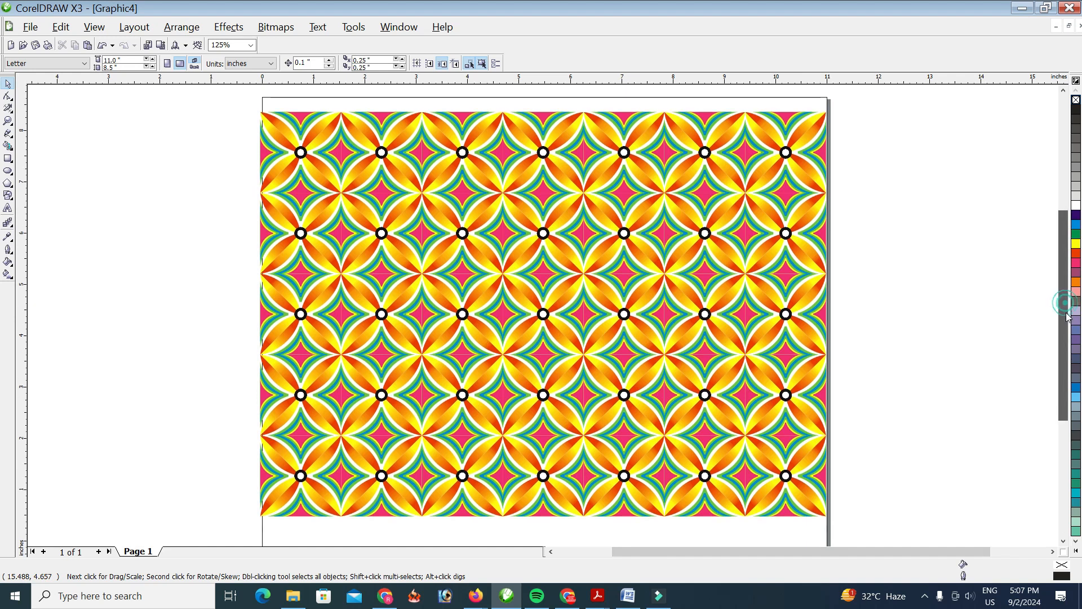
drag(778, 555, 848, 542)
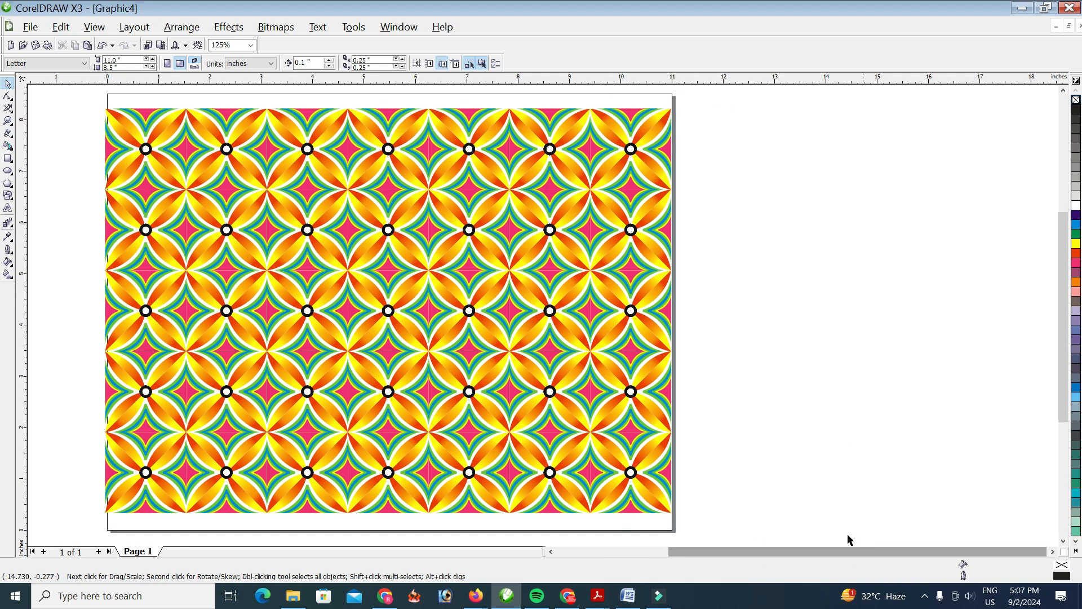
drag(692, 107, 164, 461)
click(831, 406)
drag(518, 393, 455, 370)
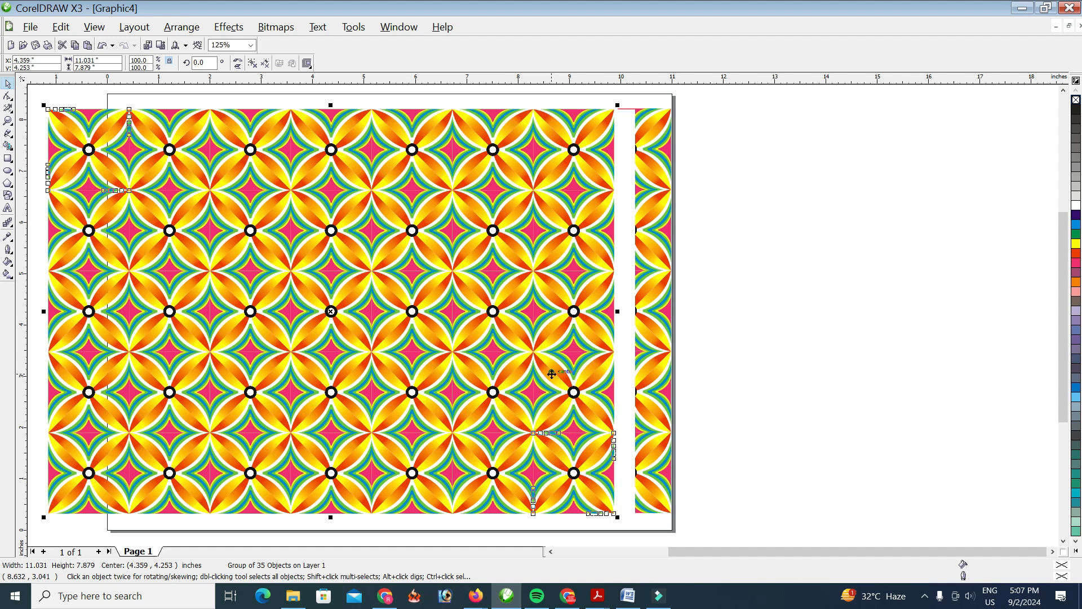
click(766, 389)
Mirror a copy of the grouped pattern edge to edge on its right side and fill the copy with green
scroll(765, 389, down, 1)
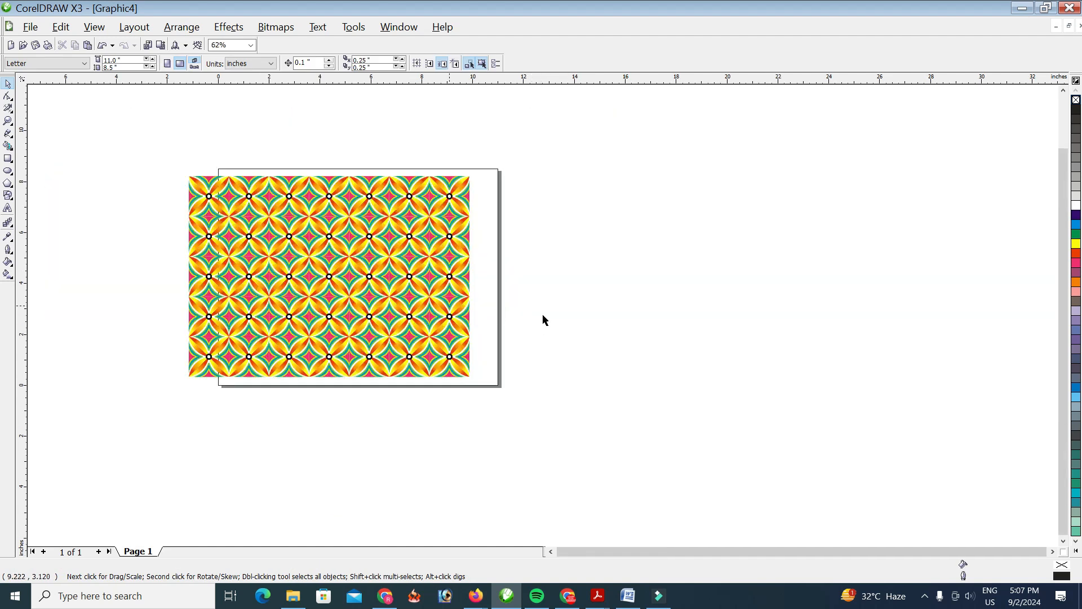
scroll(542, 319, up, 2)
scroll(602, 476, down, 1)
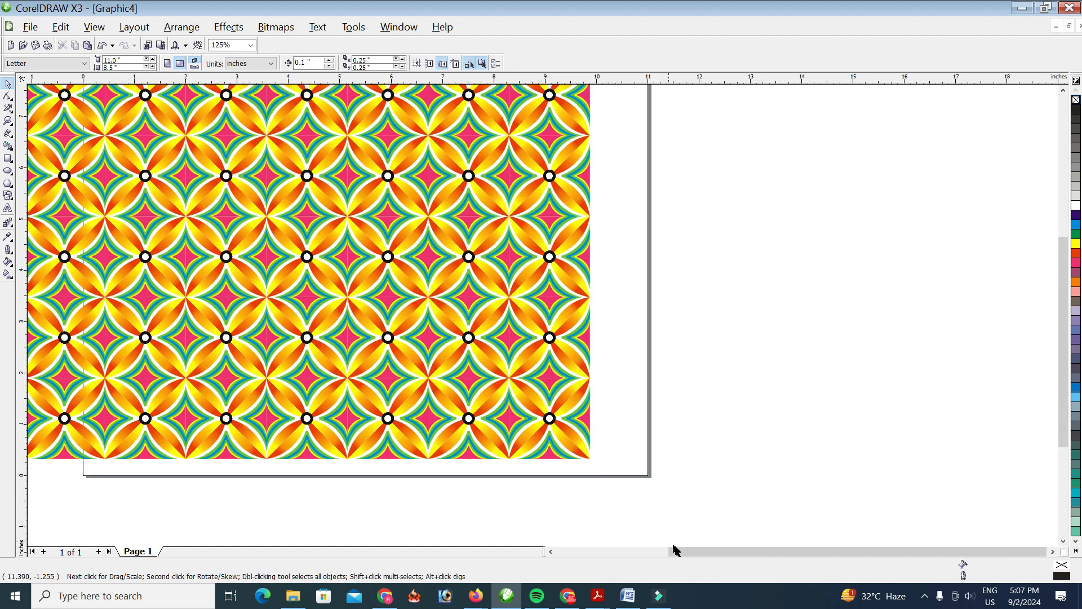
scroll(675, 550, up, 1)
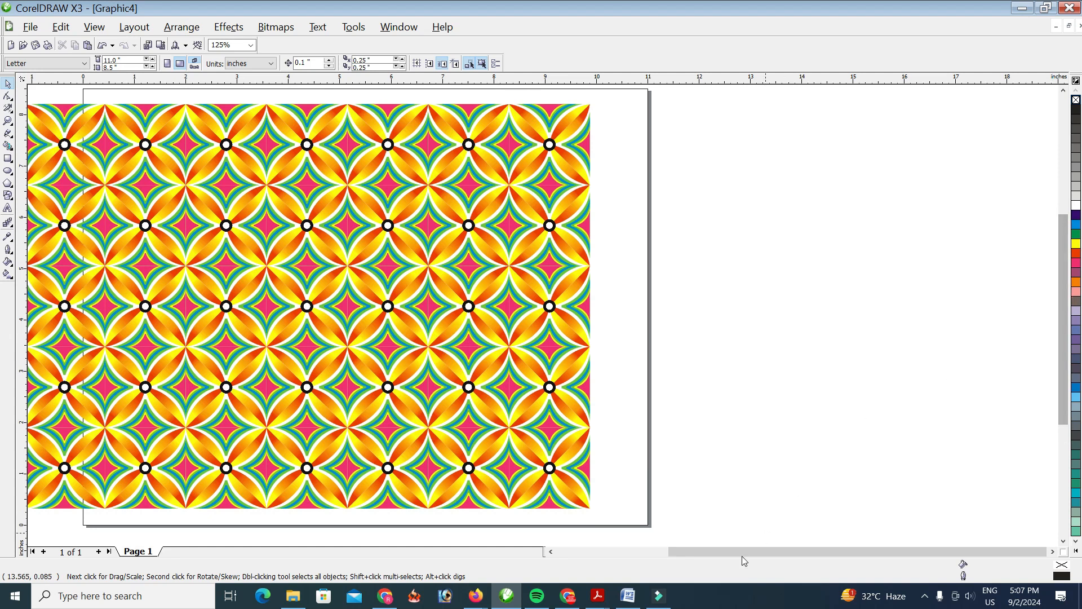
mouse_move(715, 554)
mouse_down()
mouse_move(667, 558)
mouse_move(722, 572)
mouse_up()
click(428, 305)
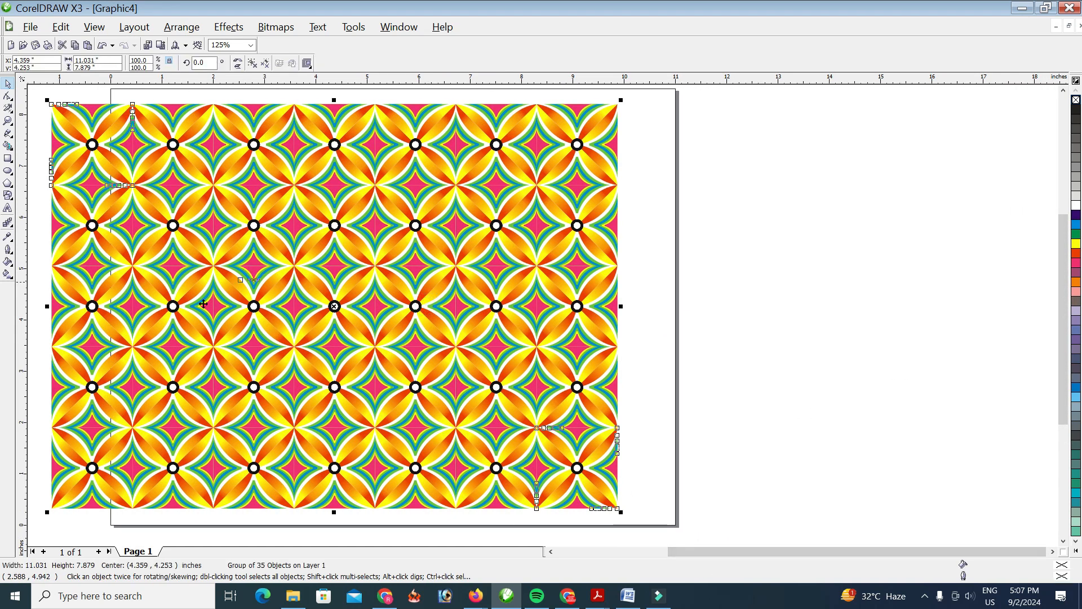
drag(48, 307, 901, 361)
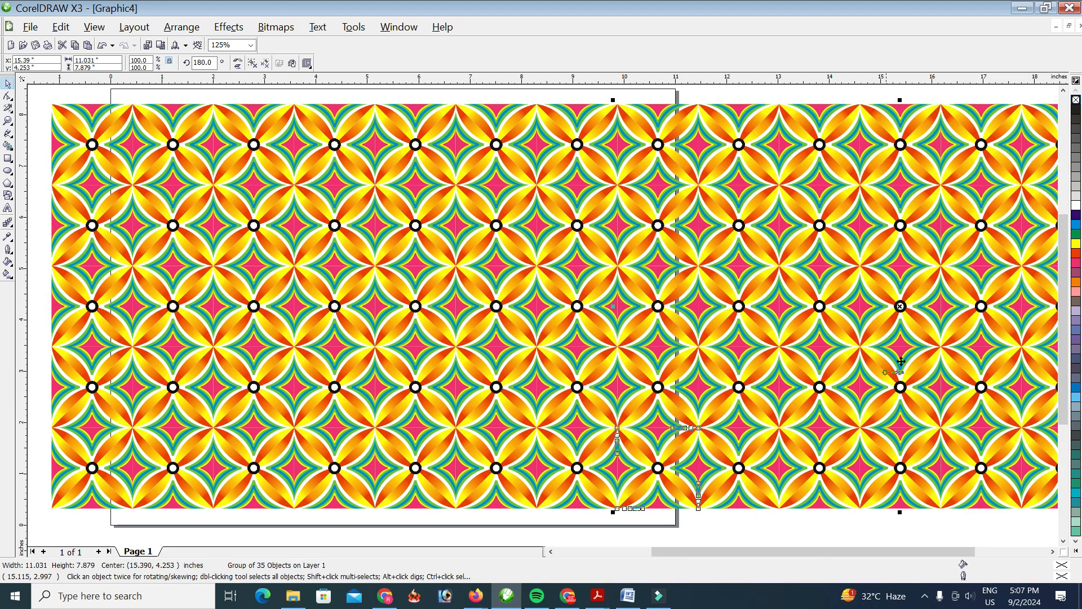
click(1077, 234)
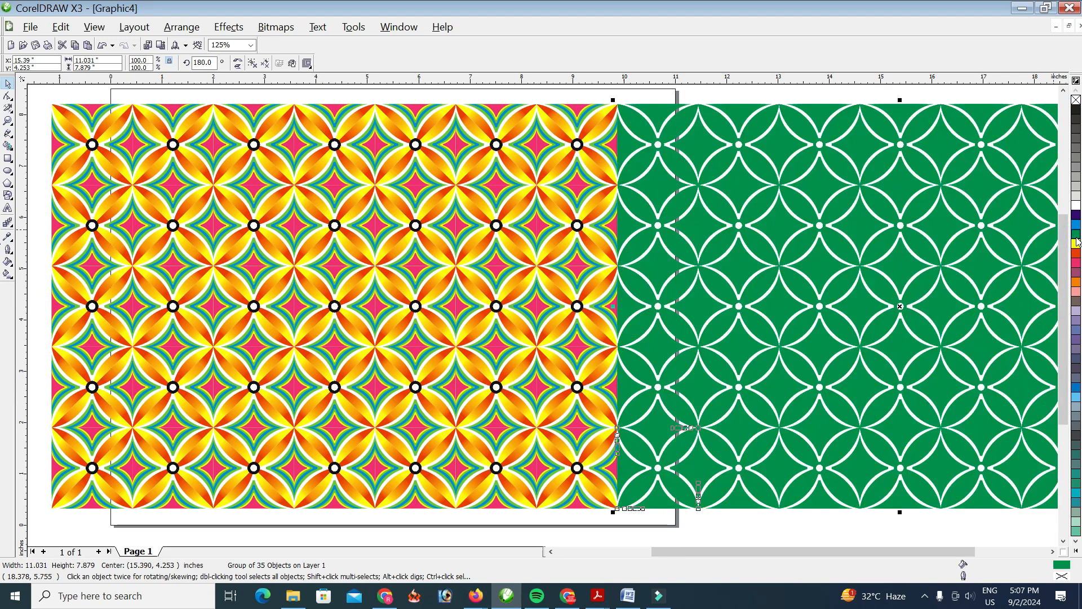